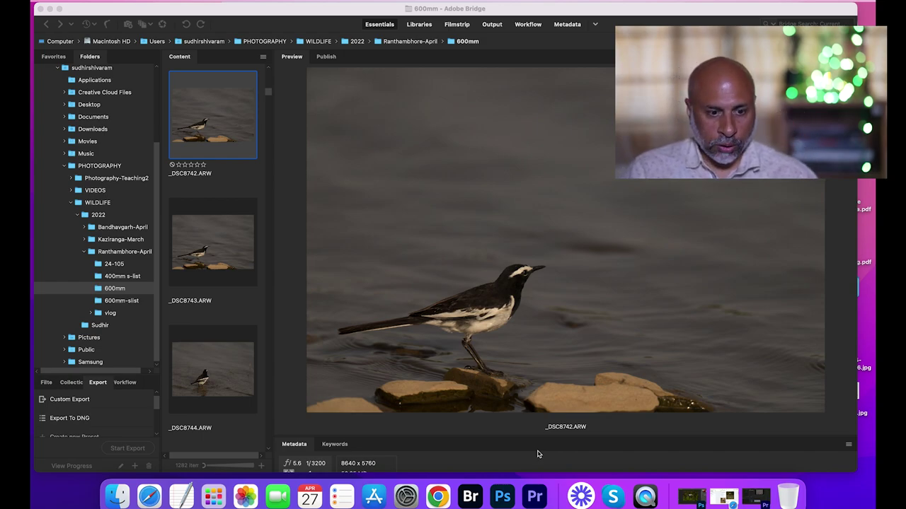
Step through the wagtail raws from _DSC8742 to _DSC8764 in Bridge's Content panel.
click(221, 114)
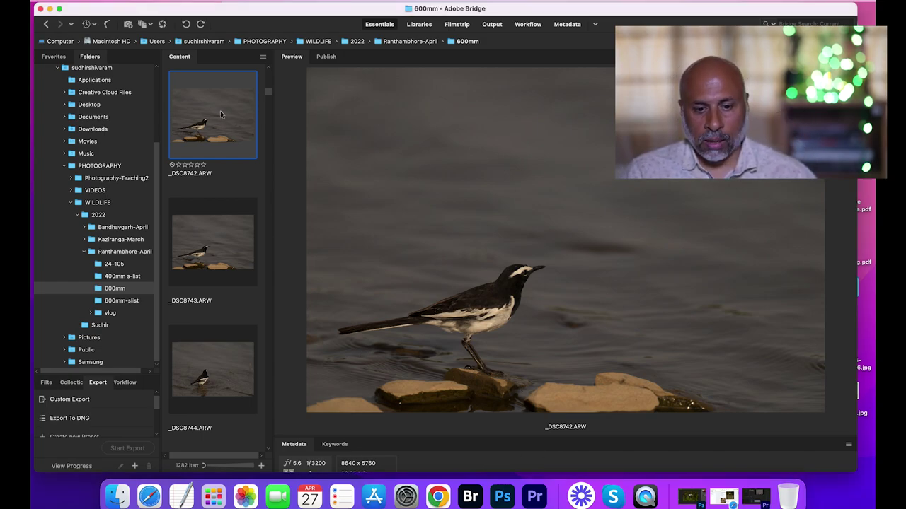
key(Down)
key(Down)
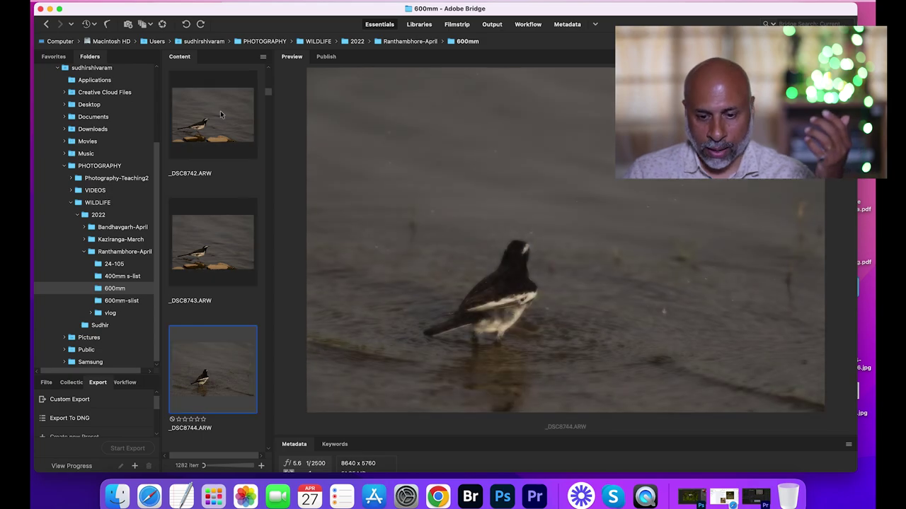
key(Down)
key(Down)
key(Down)
key(Down)
key(Down)
key(Down)
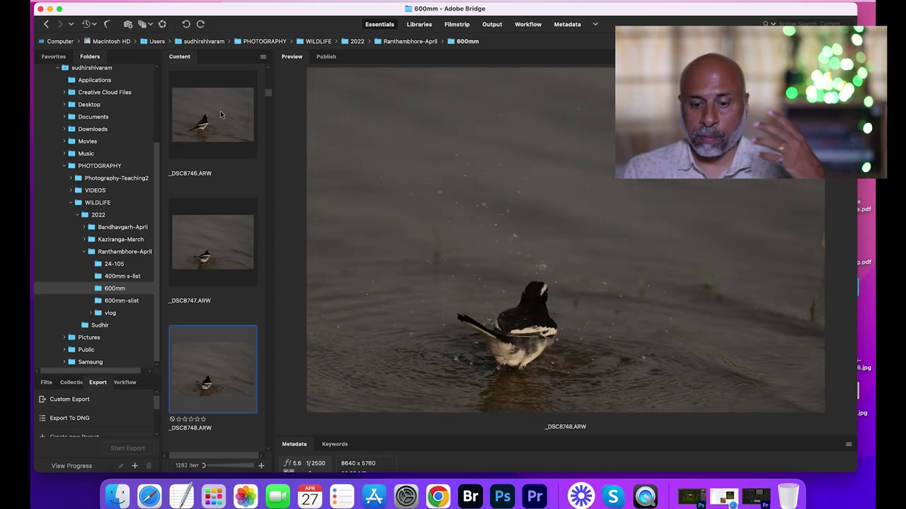
key(Down)
key(Down)
key(Down)
key(Down)
key(Down)
key(Down)
key(Down)
key(Down)
key(Down)
key(Down)
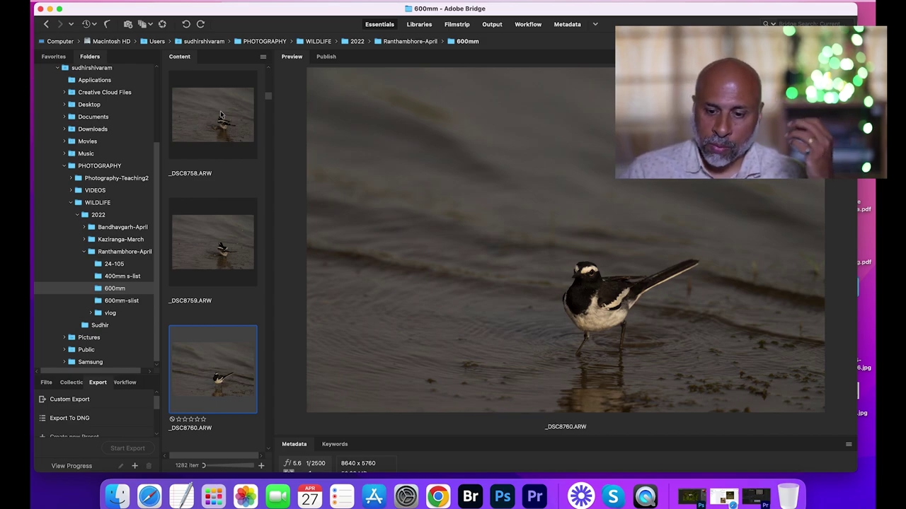
key(Down)
key(Down)
key(Down)
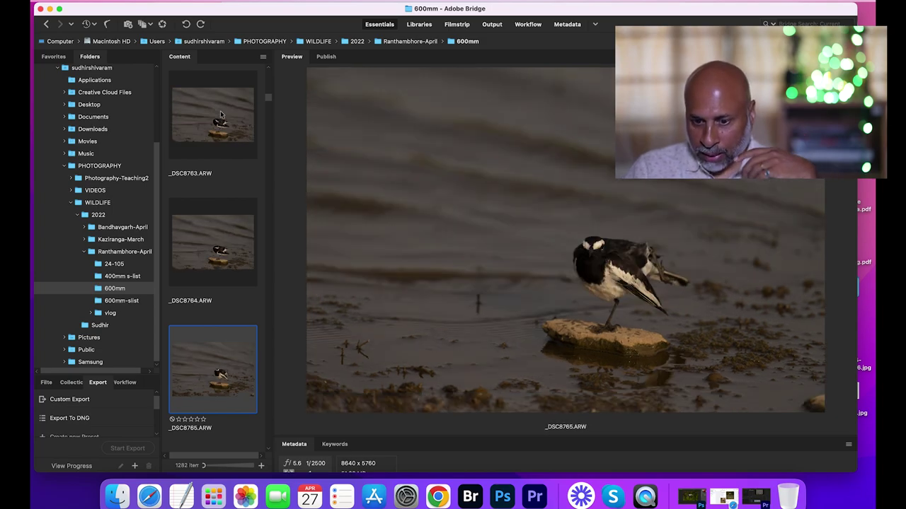
key(Down)
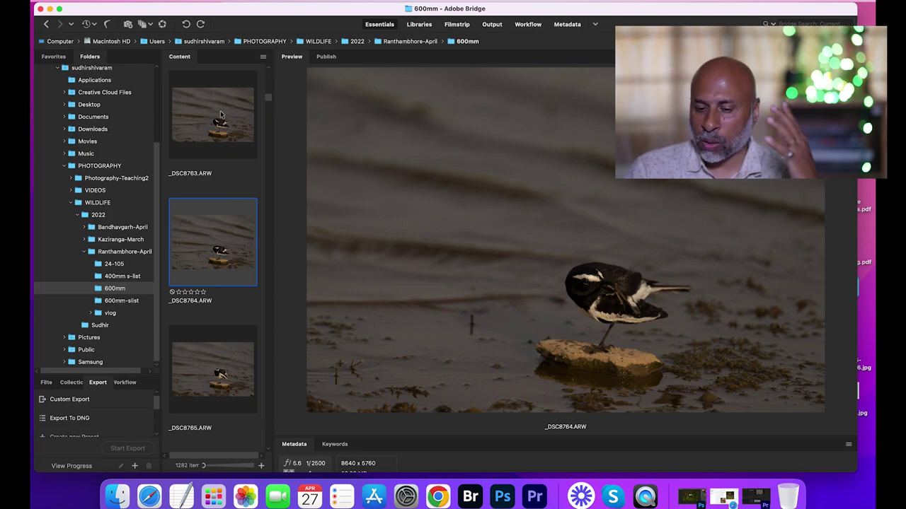
Advance through the wagtail burst from _DSC8765 to _DSC8803.
key(Down)
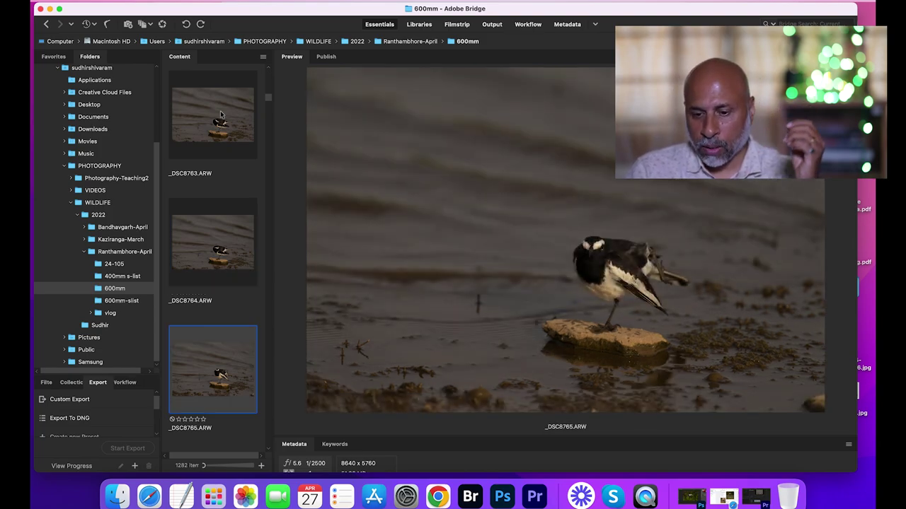
key(Down)
key(Down)
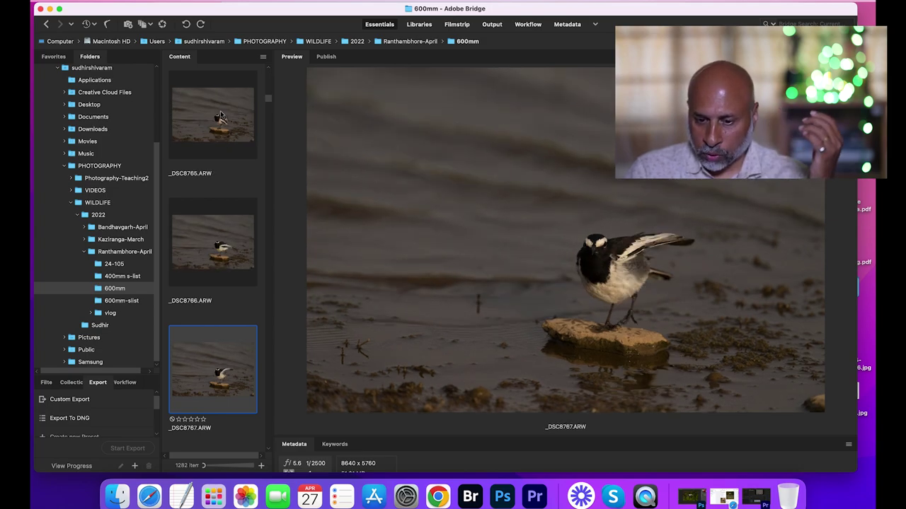
key(Down)
key(Down)
key(Down)
key(Down)
key(Down)
key(Down)
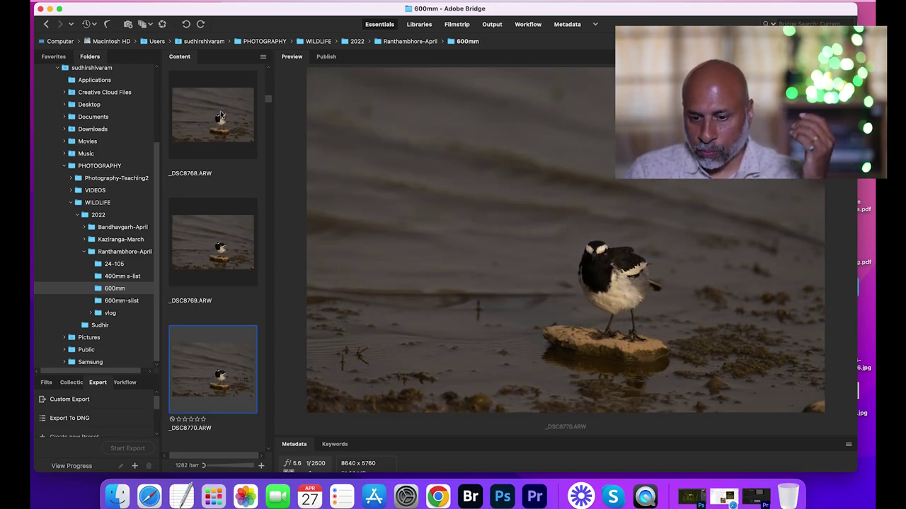
key(Down)
key(Down)
key(Down)
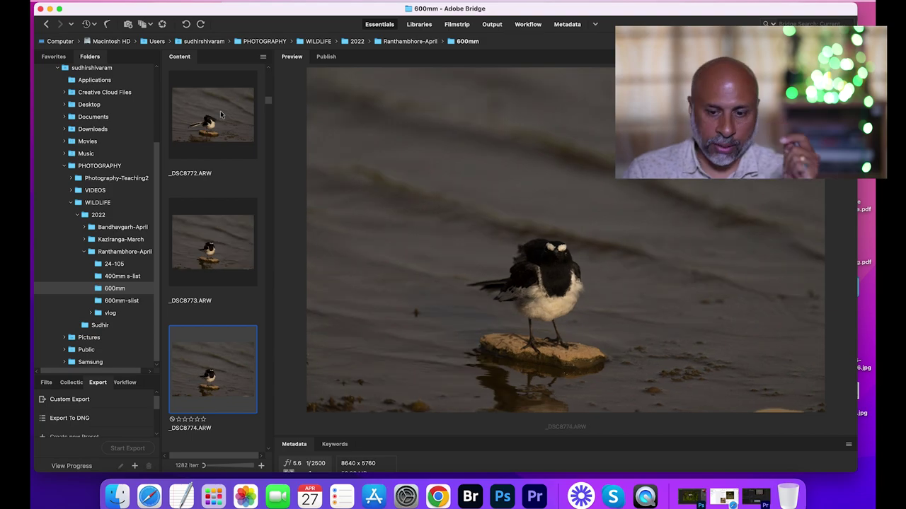
key(Down)
key(Down)
key(Down)
key(Down)
key(Down)
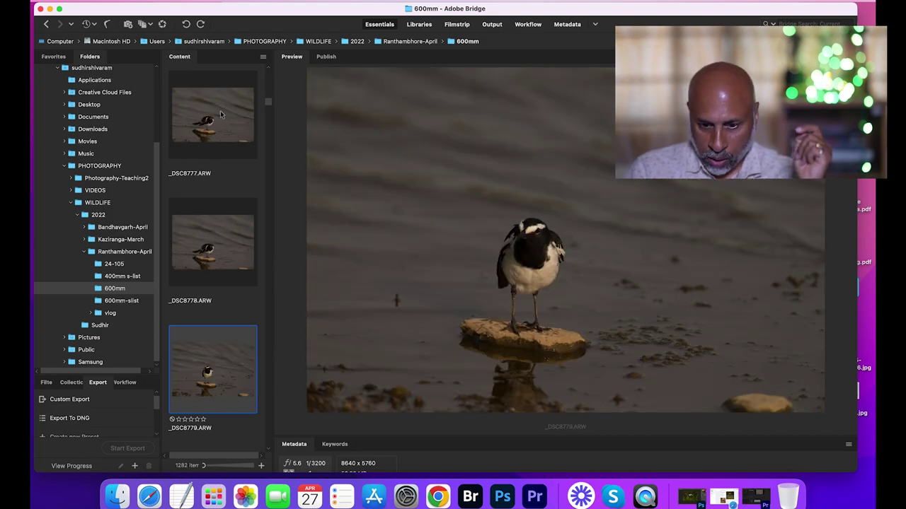
key(Down)
key(Down)
key(Down)
key(Down)
key(Down)
key(Down)
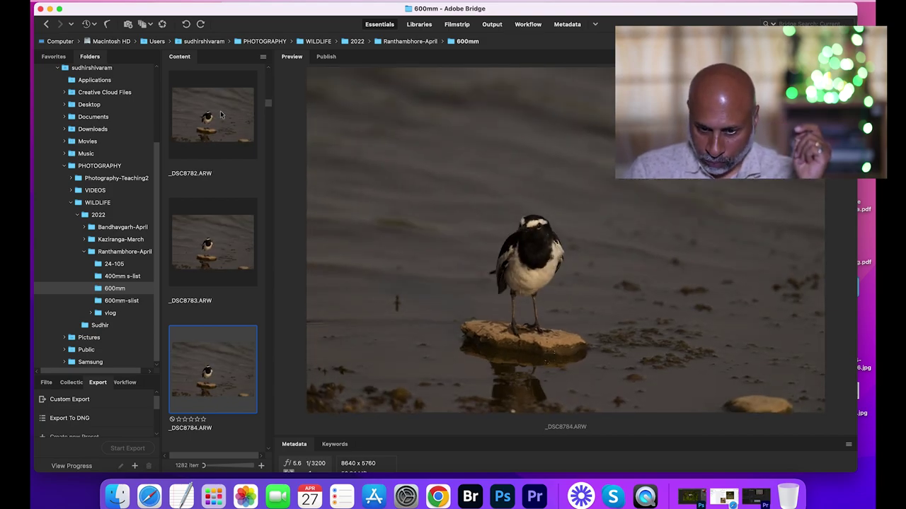
key(Down)
key(Down)
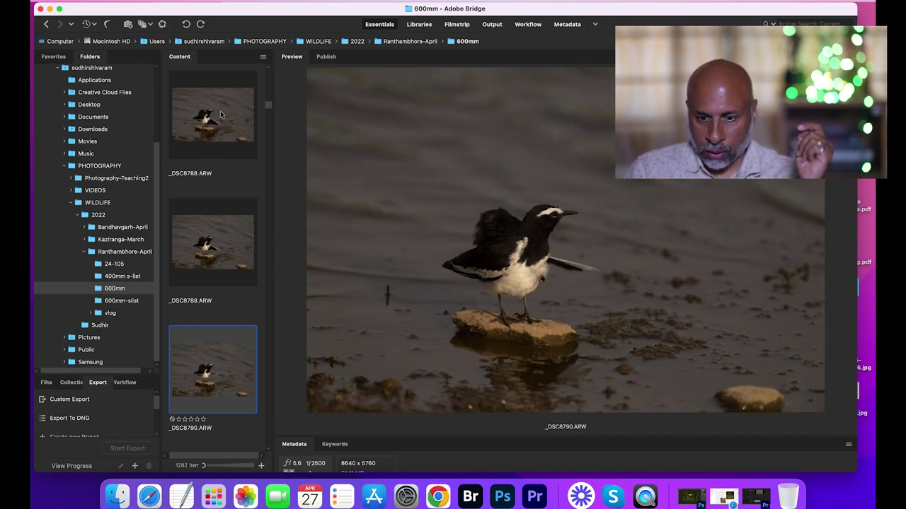
key(Down)
key(Down)
key(Down)
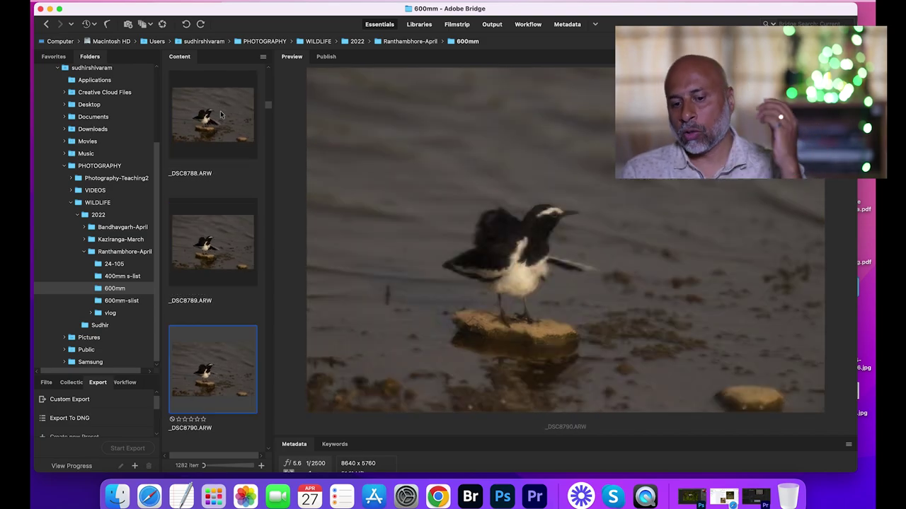
key(Down)
key(Down)
key(Down)
key(Down)
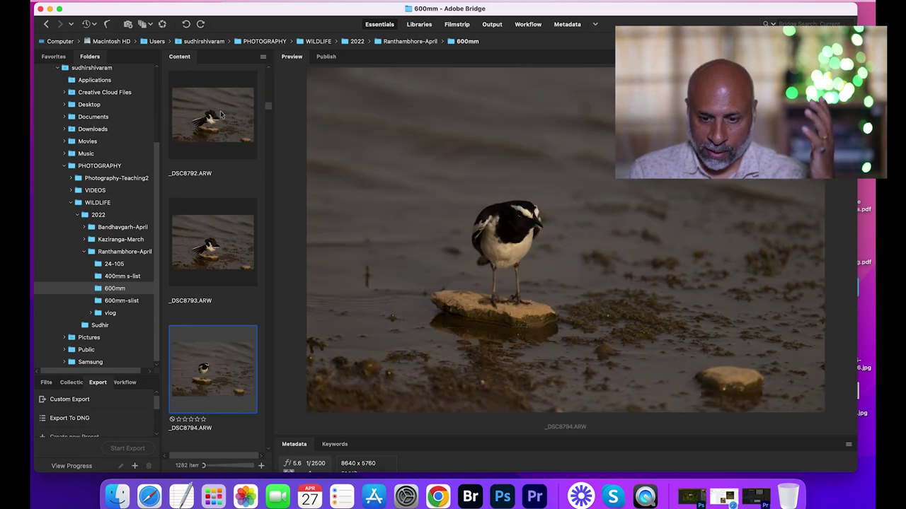
key(Down)
key(Down)
key(Down)
key(Down)
key(Down)
key(Down)
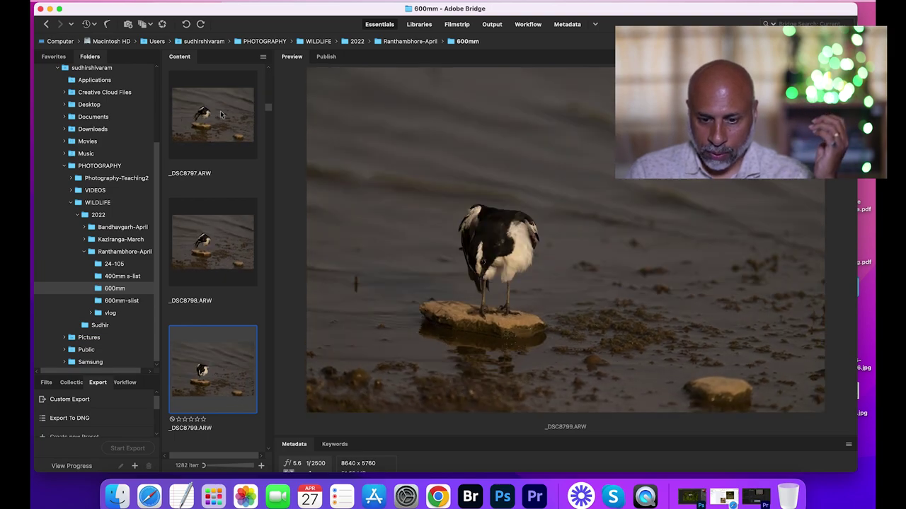
key(Down)
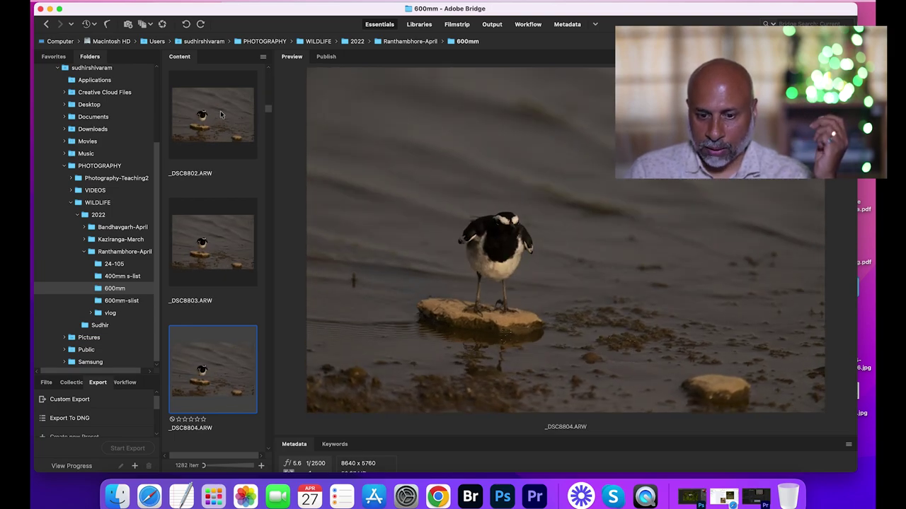
Continue on to the wing-stretch shots, _DSC8809 through _DSC8830.
key(Right)
key(Right)
key(Right)
key(Right)
key(Right)
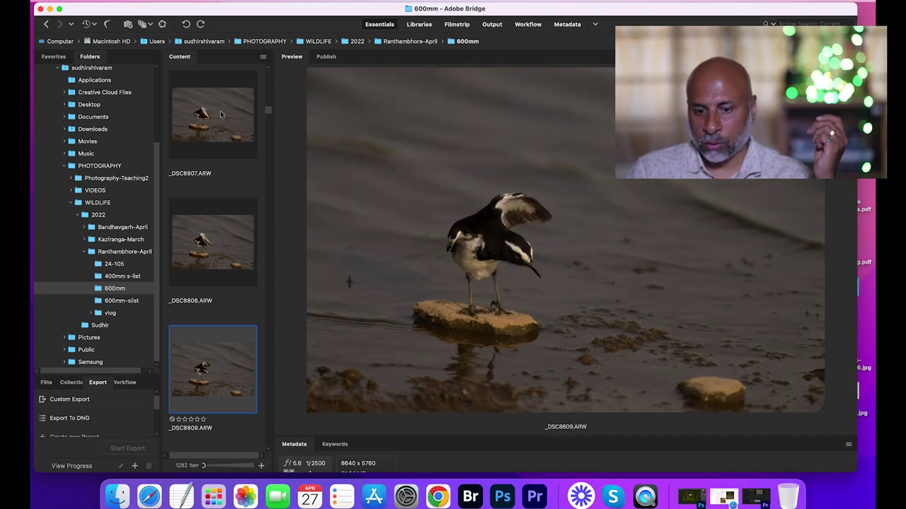
key(Right)
key(Right)
key(Right)
key(Right)
key(Right)
key(Right)
key(Right)
key(Right)
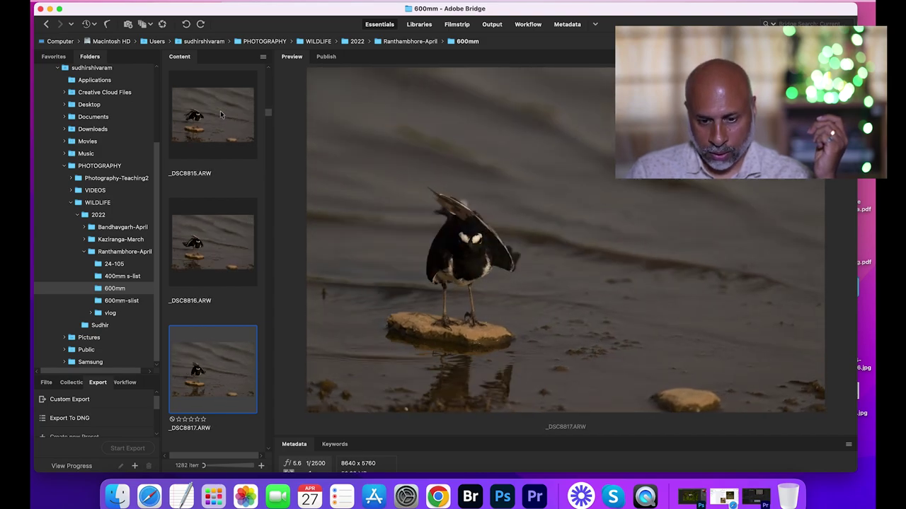
key(Right)
key(Right)
key(Right)
key(Right)
key(Right)
key(Right)
key(Right)
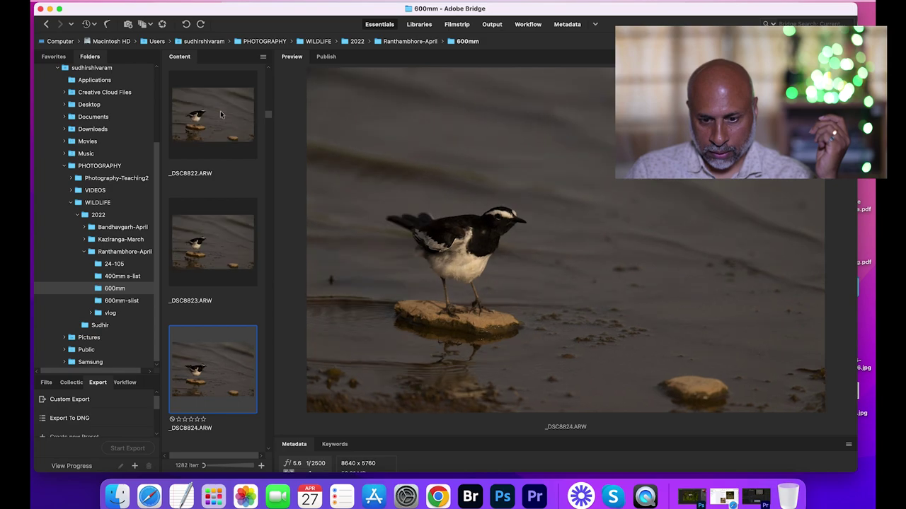
key(Right)
key(Right)
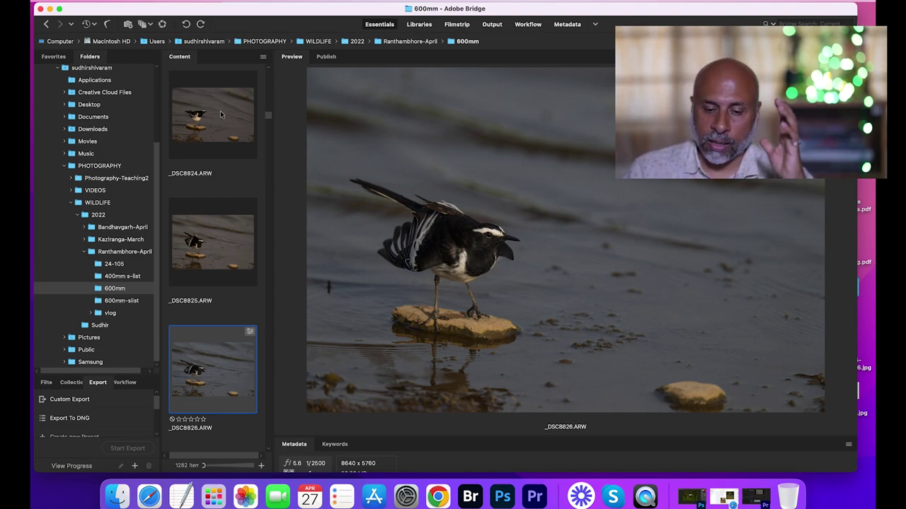
key(Down)
key(Down)
key(Down)
key(Down)
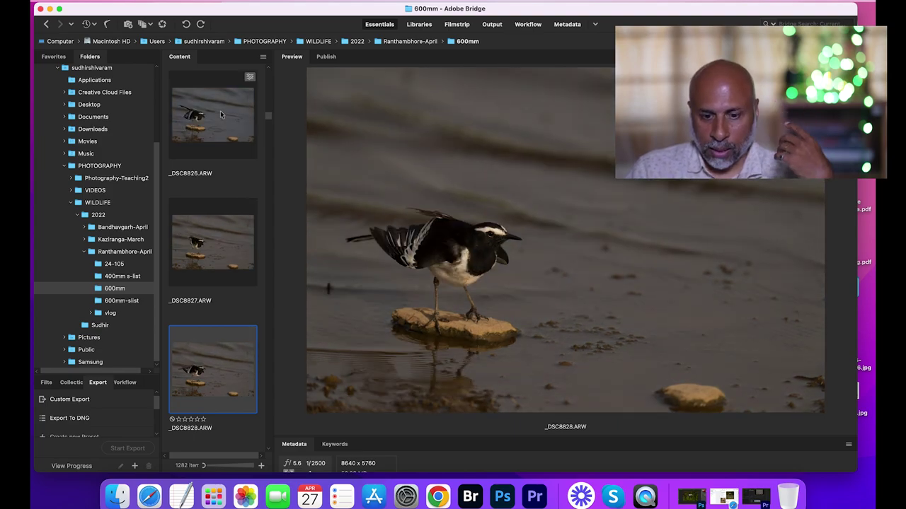
Browse from _DSC8826 onward to _DSC8858, the wagtail fanning its tail.
key(Up)
key(Up)
key(Up)
key(Up)
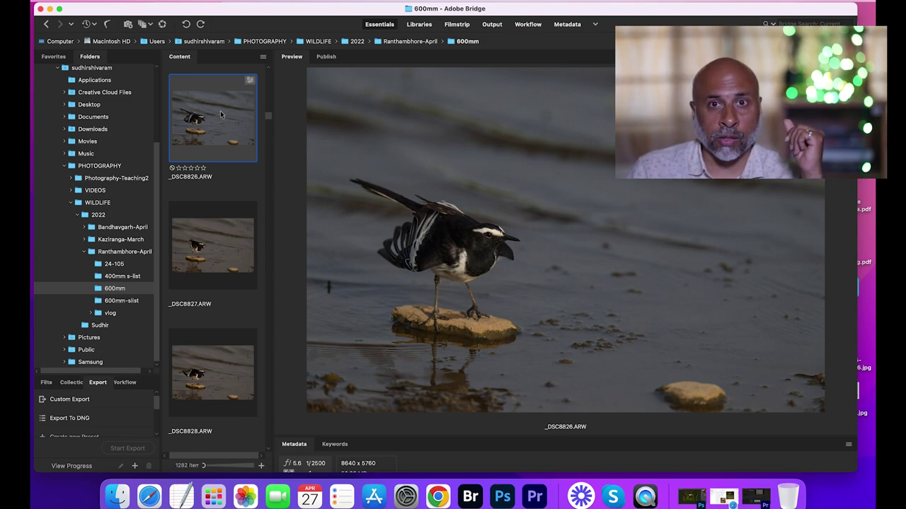
key(Down)
key(Down)
key(Down)
key(Down)
key(Down)
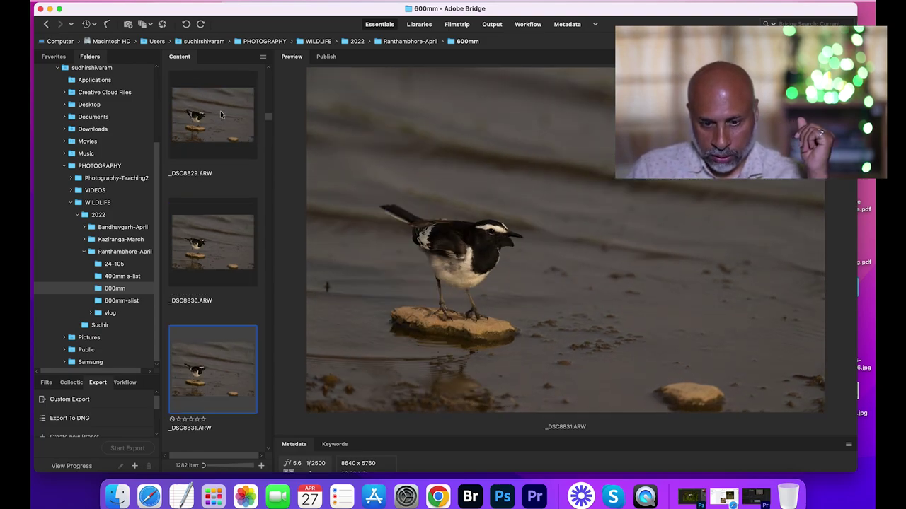
key(Down)
key(Down)
key(Down)
key(Down)
key(Down)
key(Down)
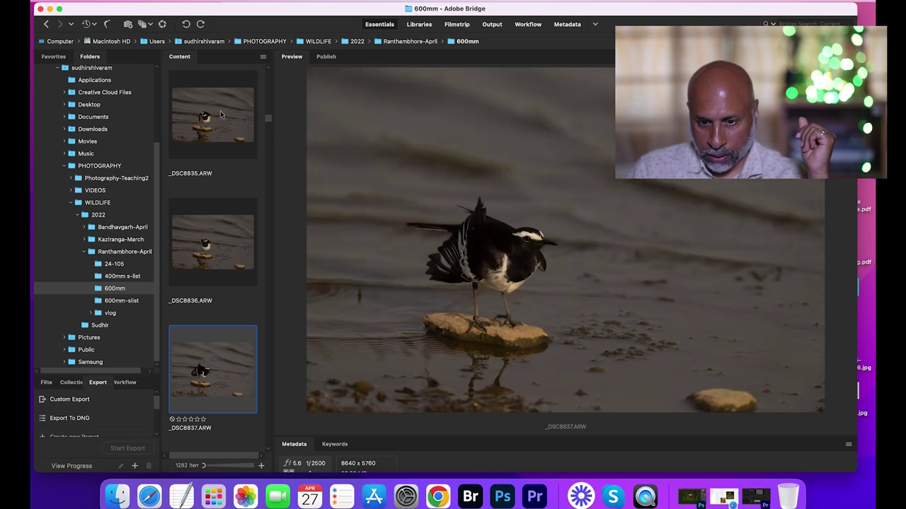
scroll(220, 115, down, 2)
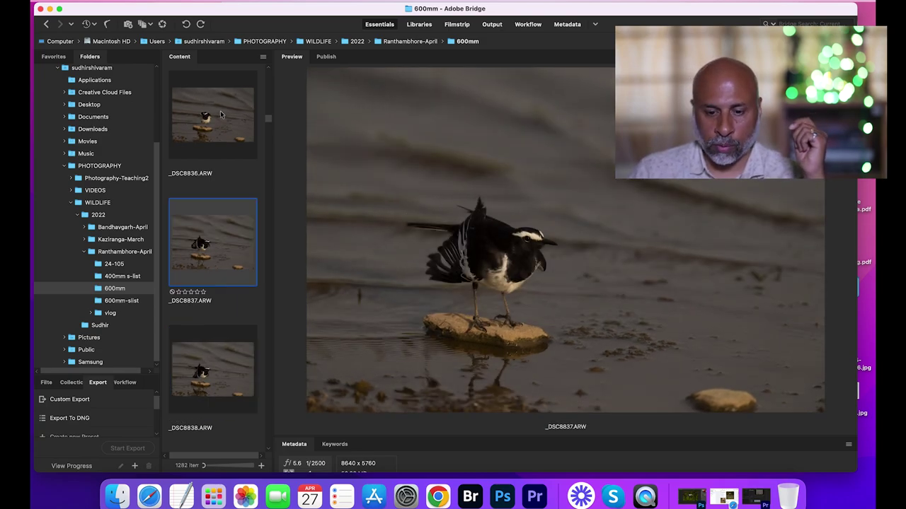
key(Down)
key(Down)
key(Down)
key(Down)
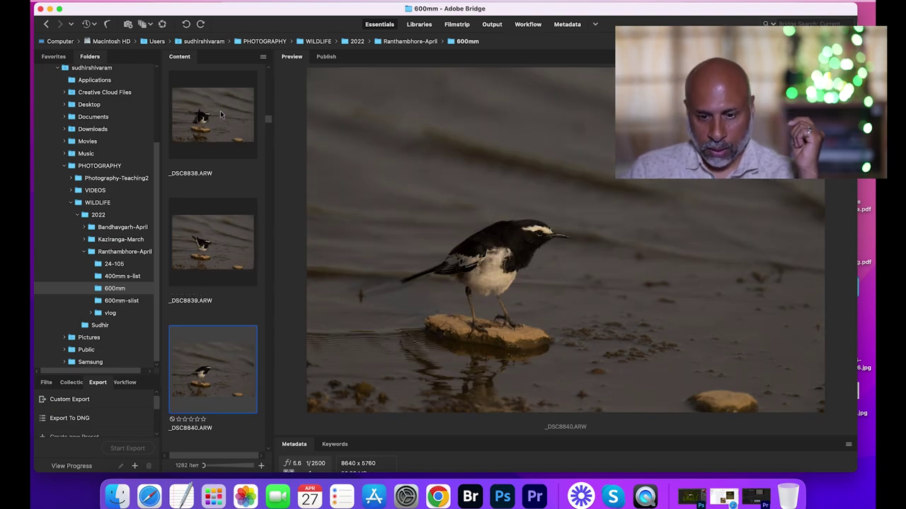
key(Down)
key(Down)
key(Down)
key(Down)
key(Down)
key(Down)
key(Down)
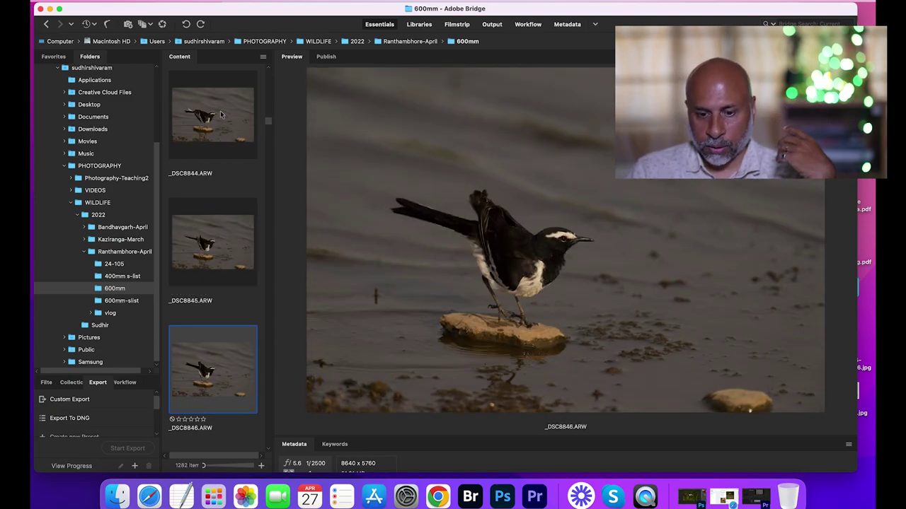
key(Down)
key(Down)
key(Down)
key(Down)
key(Down)
key(Down)
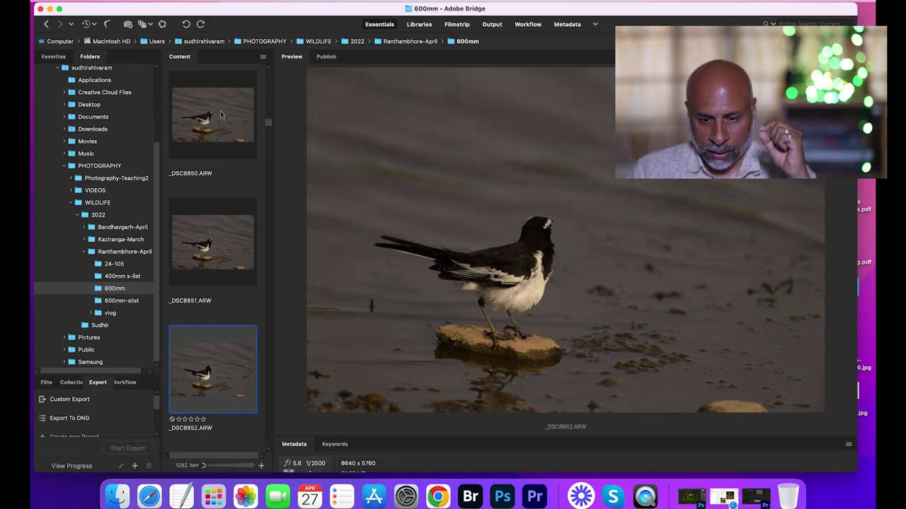
key(Down)
key(Down)
key(Down)
key(Down)
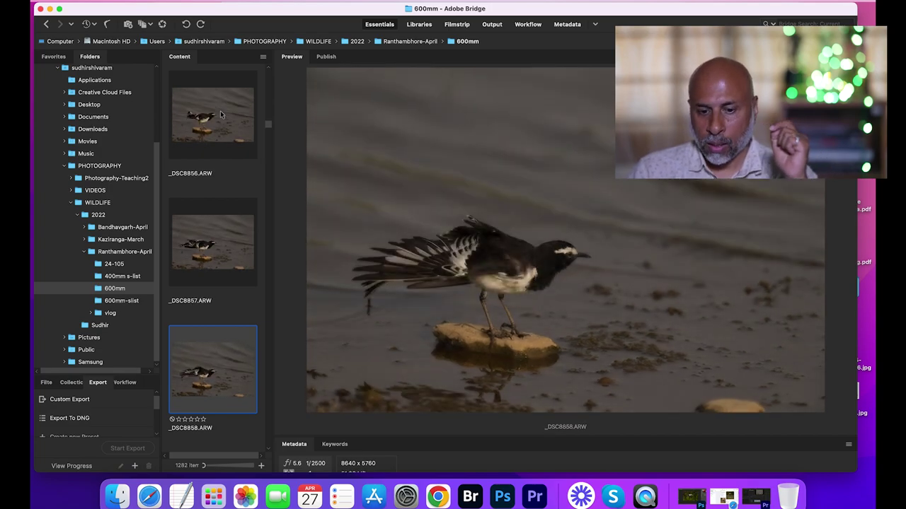
Compare _DSC8858 with _DSC8859, then show _DSC8858 in full-screen preview.
key(Down)
key(Up)
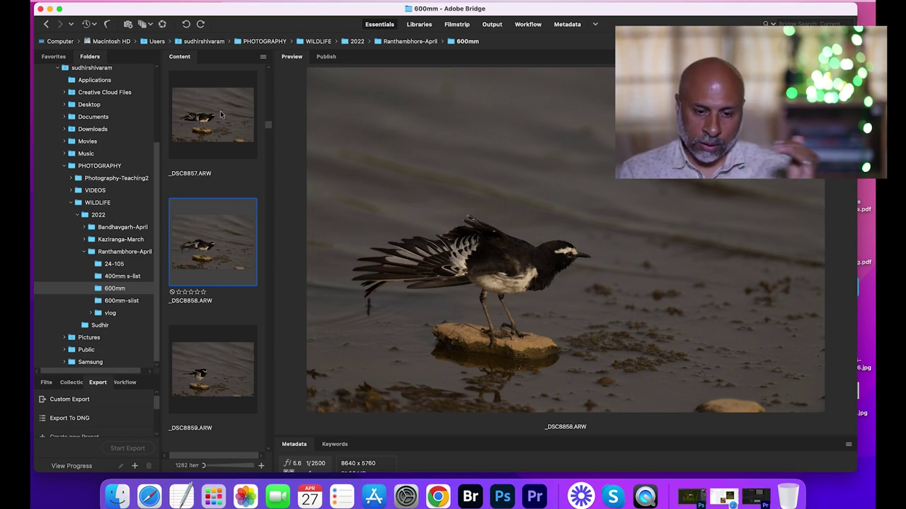
key(space)
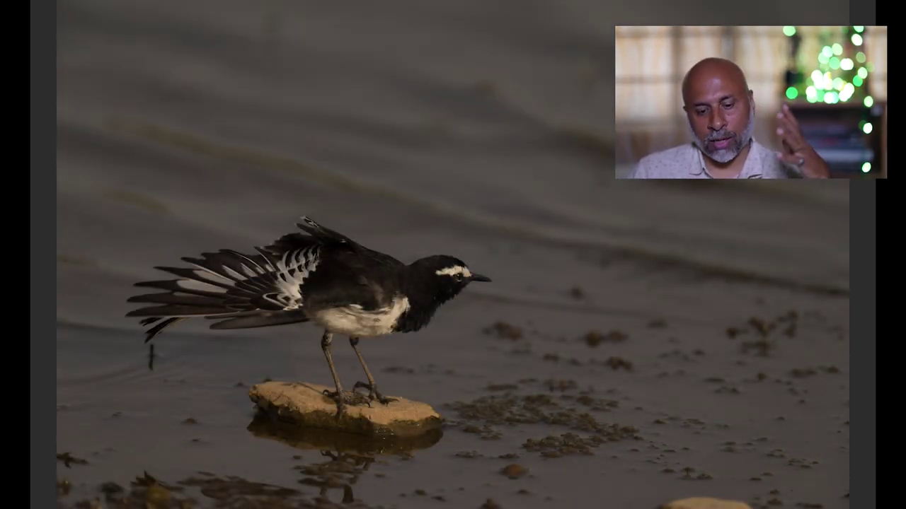
Exit full screen, compare neighbouring shots, and settle on _DSC8868.ARW with its context menu open.
key(space)
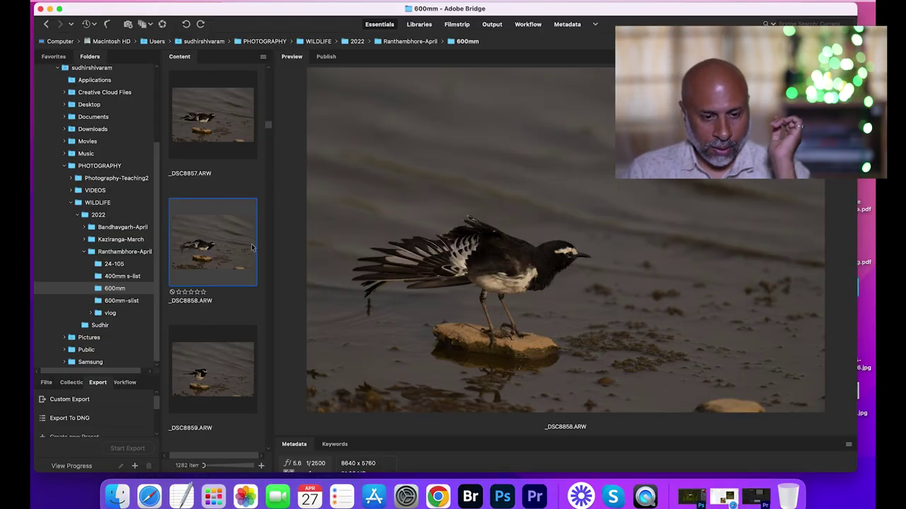
key(Down)
key(Down)
key(Down)
key(Down)
key(Down)
key(Down)
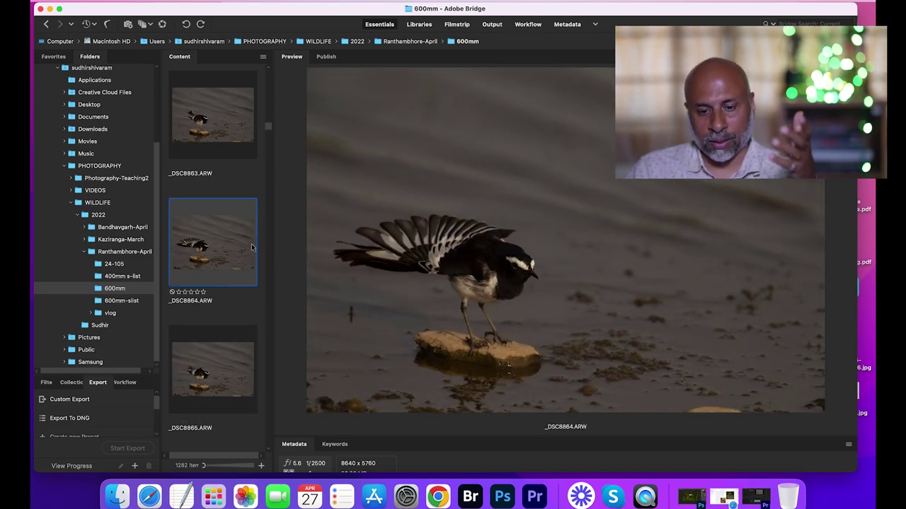
key(Down)
key(Down)
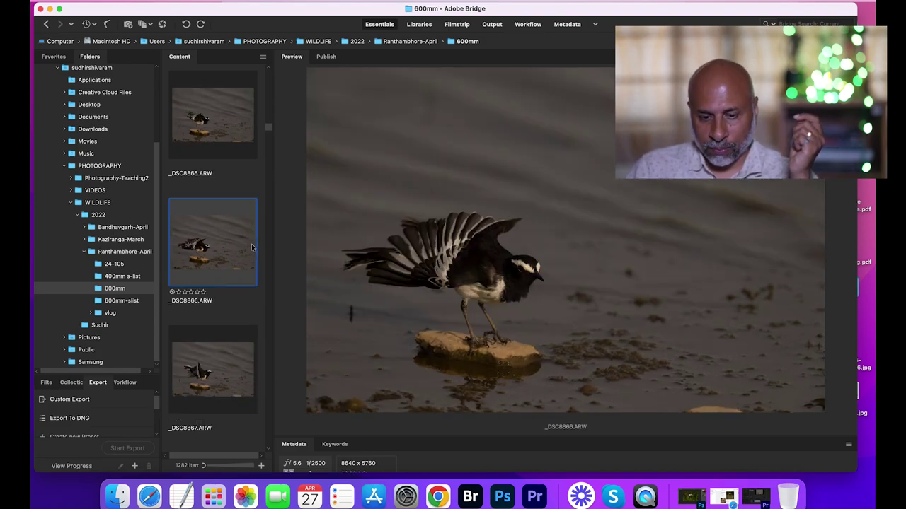
key(Down)
key(Down)
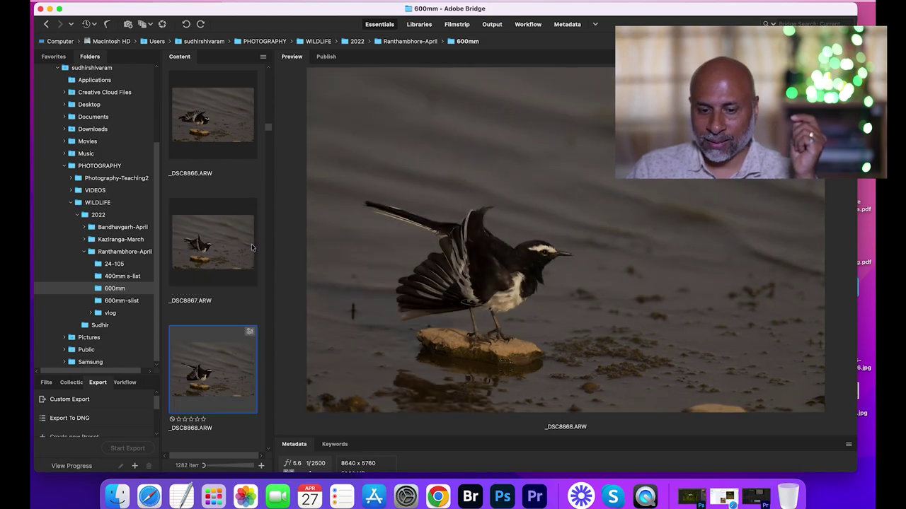
key(Down)
key(Up)
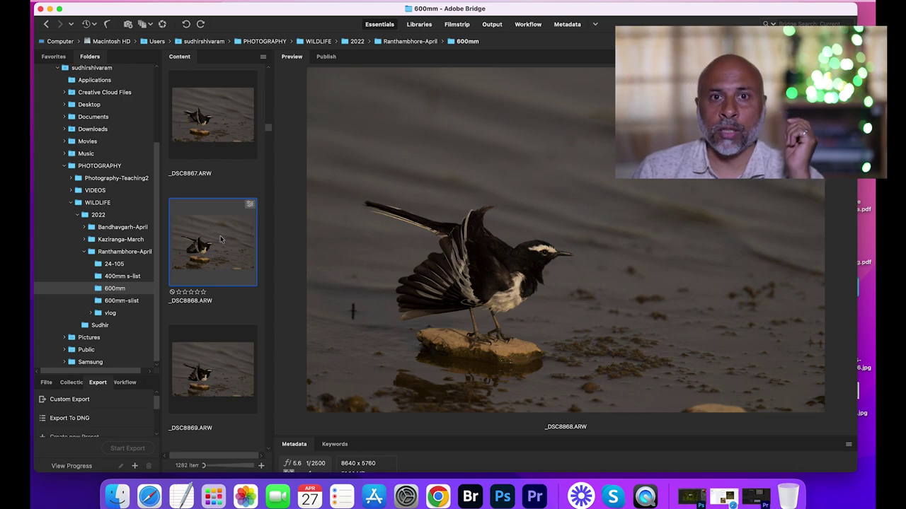
right_click(220, 240)
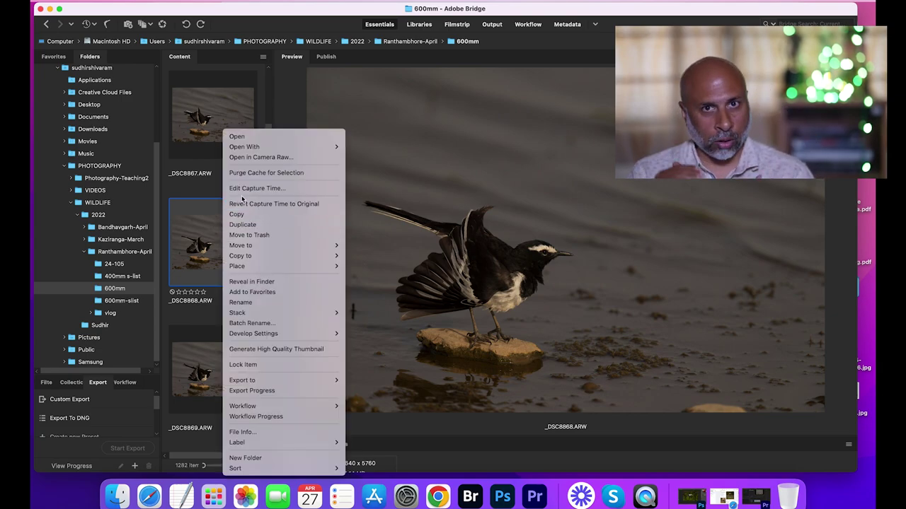
Open _DSC8868.ARW in Camera Raw and switch its profile from Adobe Color to Adobe Vivid.
click(266, 158)
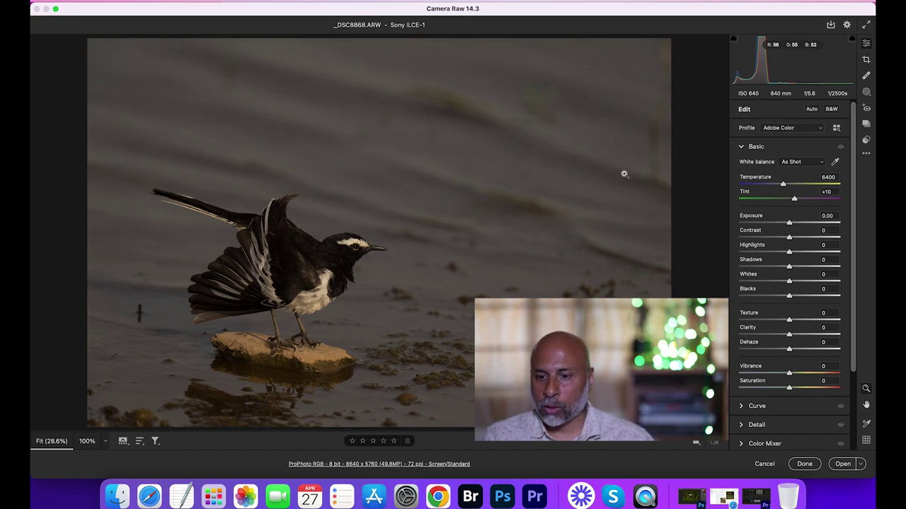
click(776, 130)
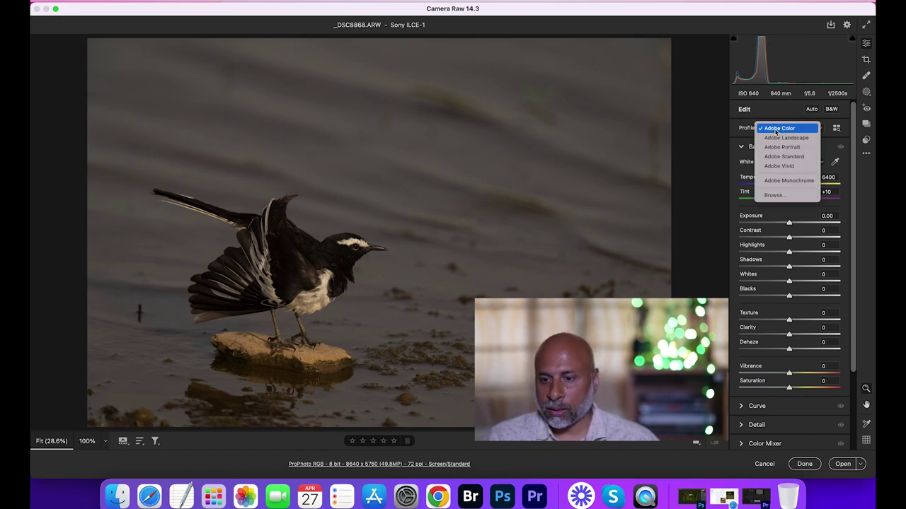
click(786, 167)
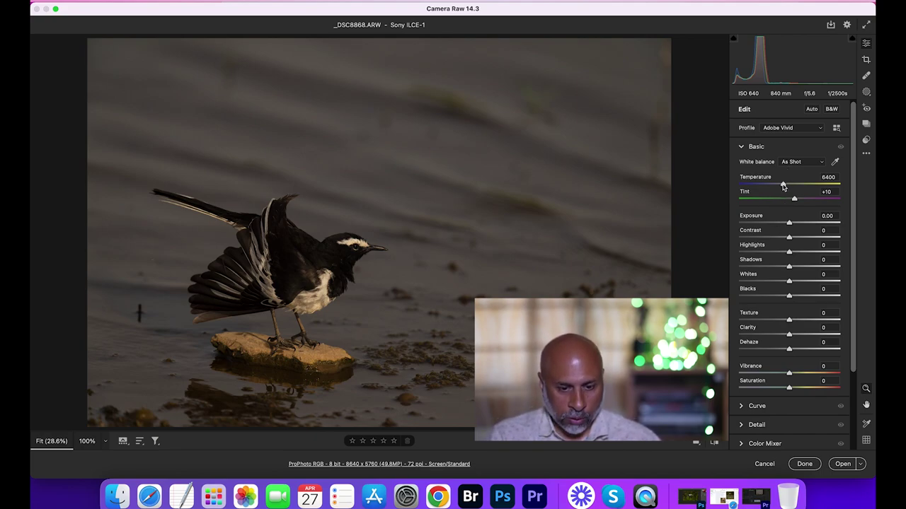
Cool the white balance temperature to 5750 and zoom in on the bird to check detail.
drag(783, 186, 777, 187)
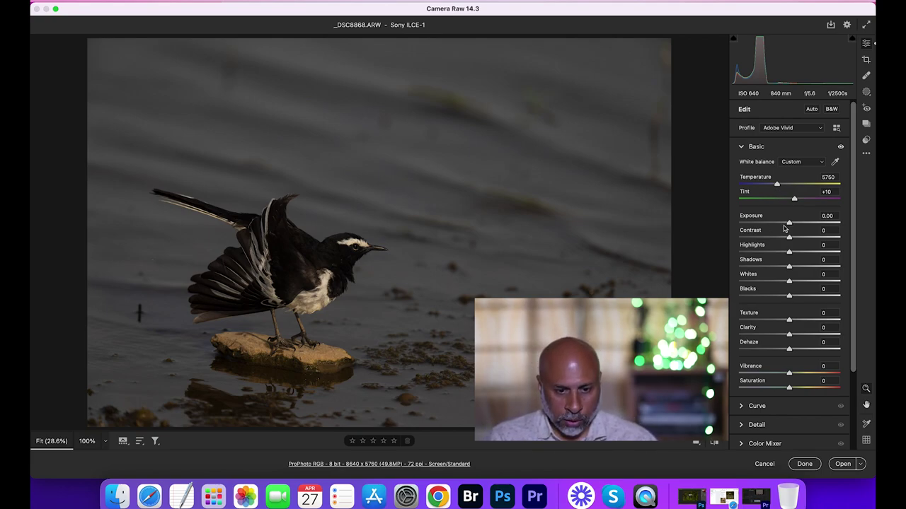
click(302, 254)
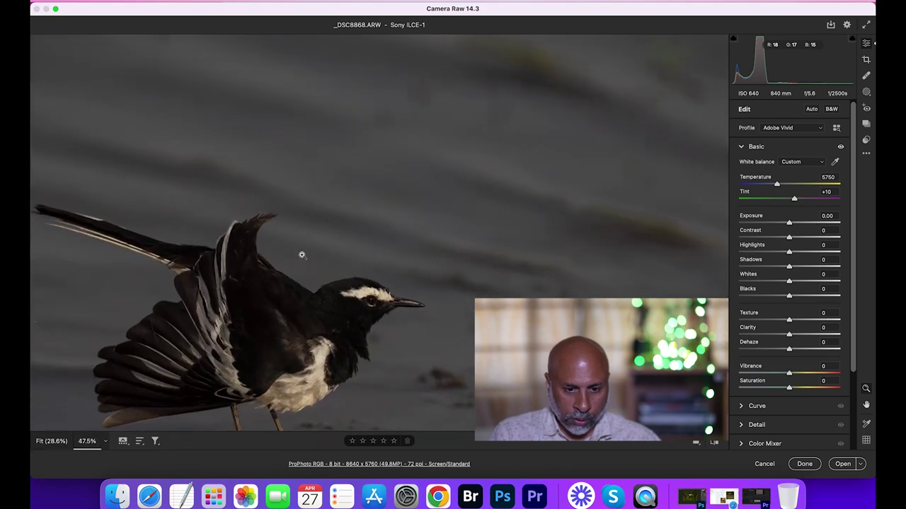
scroll(302, 255, up, 5)
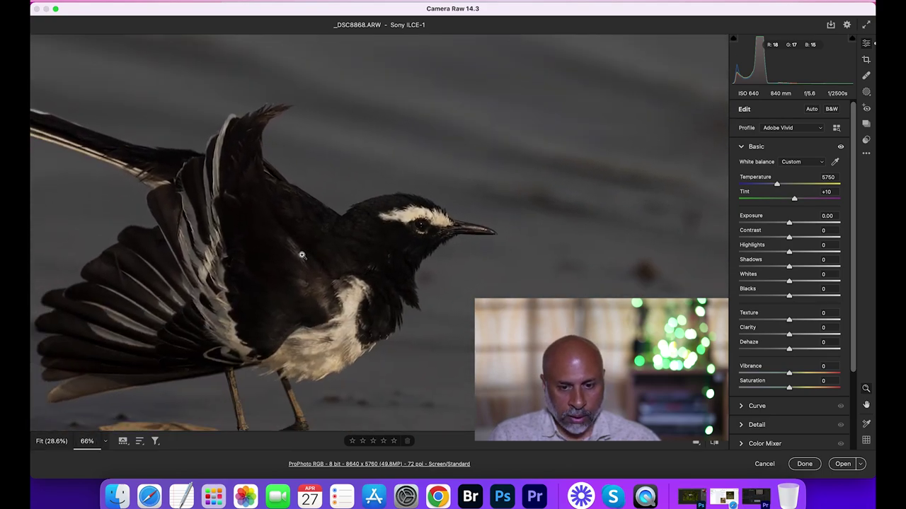
scroll(301, 255, left, 3)
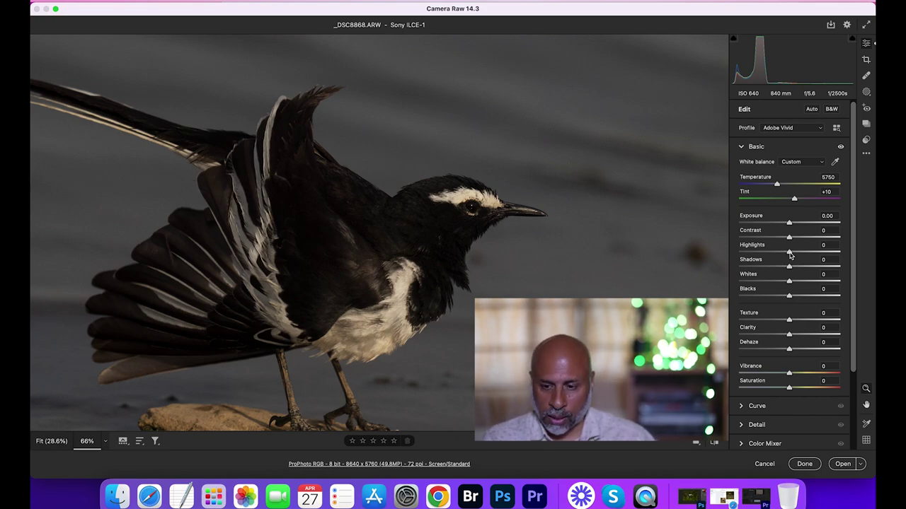
Raise Shadows to +20 and open the photo in Photoshop.
drag(790, 266, 801, 268)
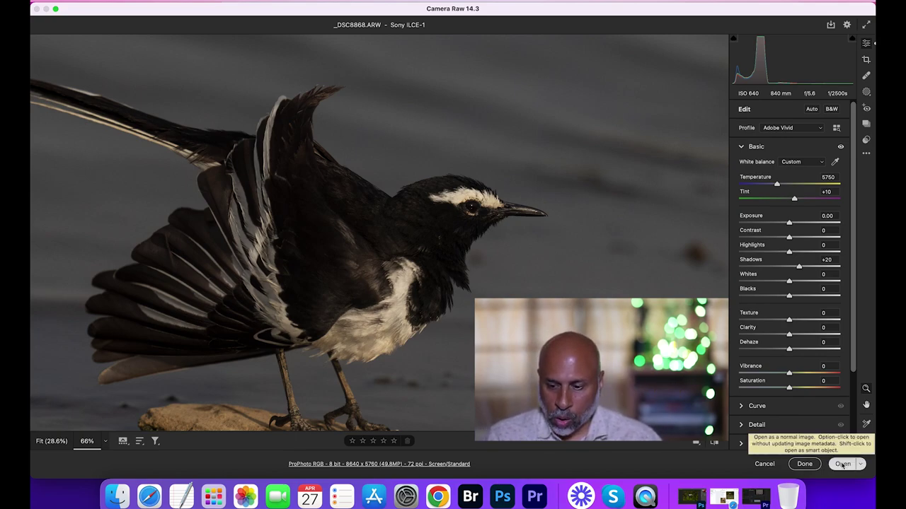
click(842, 464)
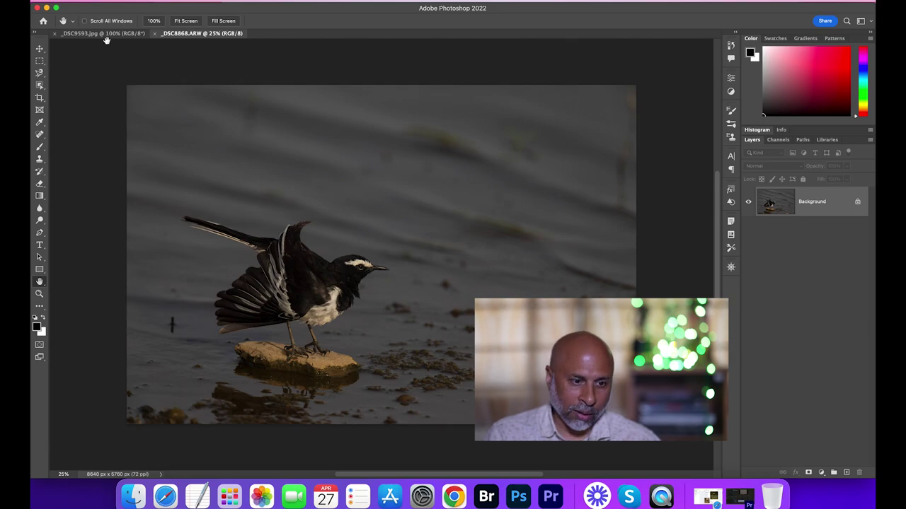
Make _DSC8868.ARW the active document and confirm its 8640 × 5760 px, 72 ppi size without resizing.
click(106, 35)
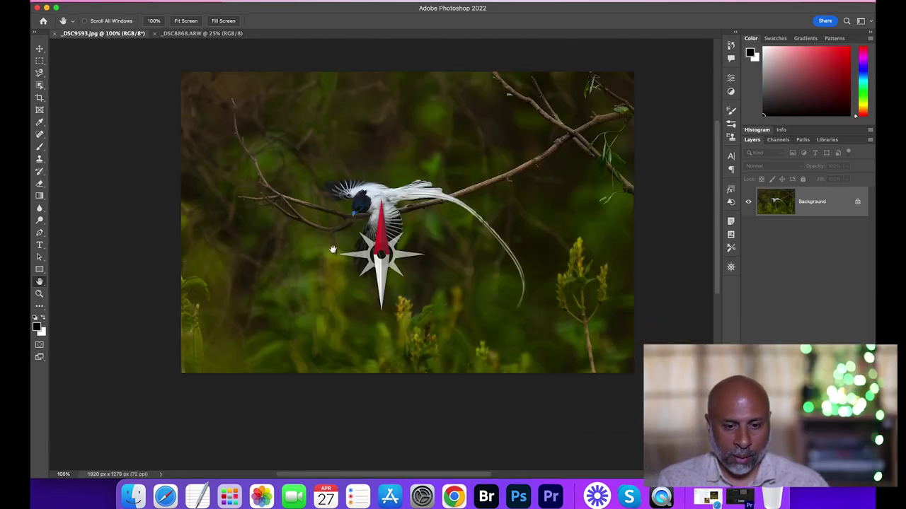
click(195, 38)
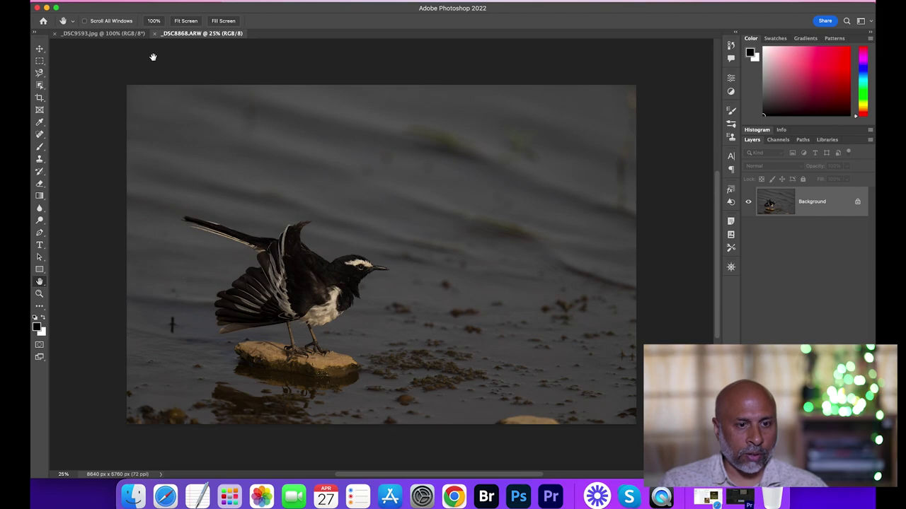
click(148, 3)
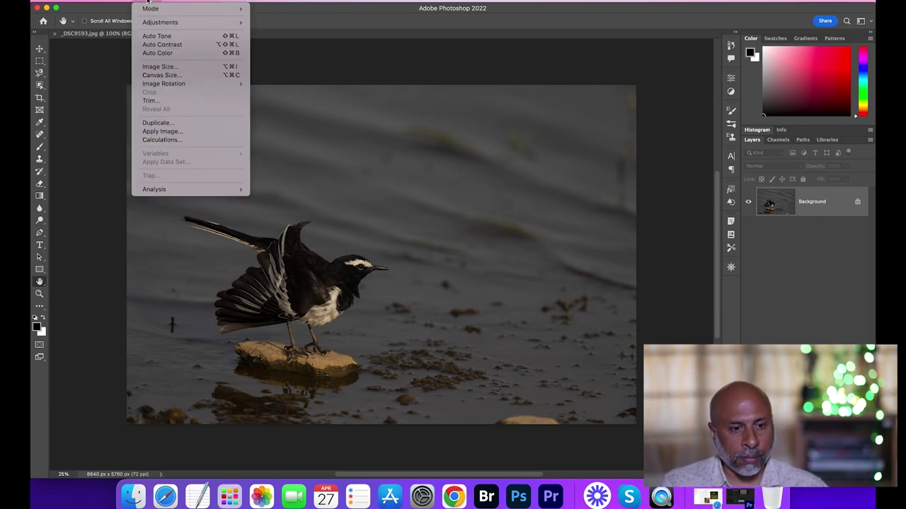
click(159, 66)
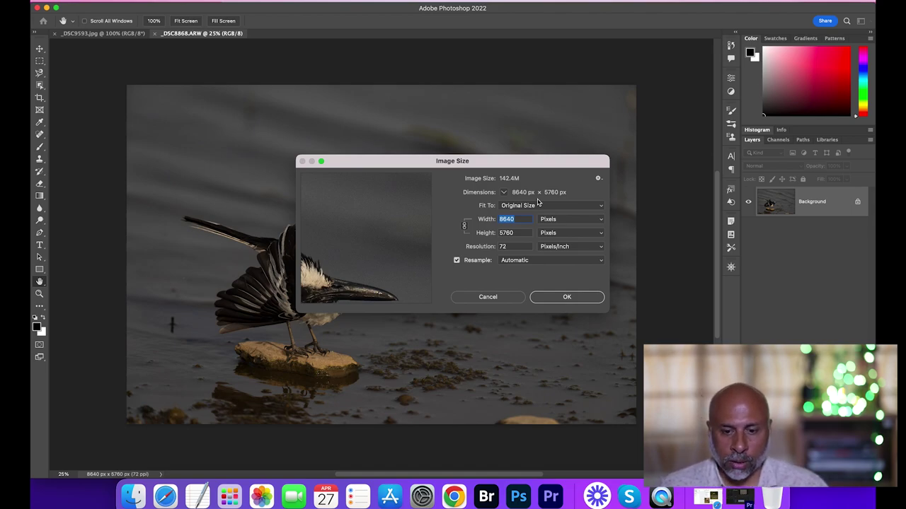
click(498, 296)
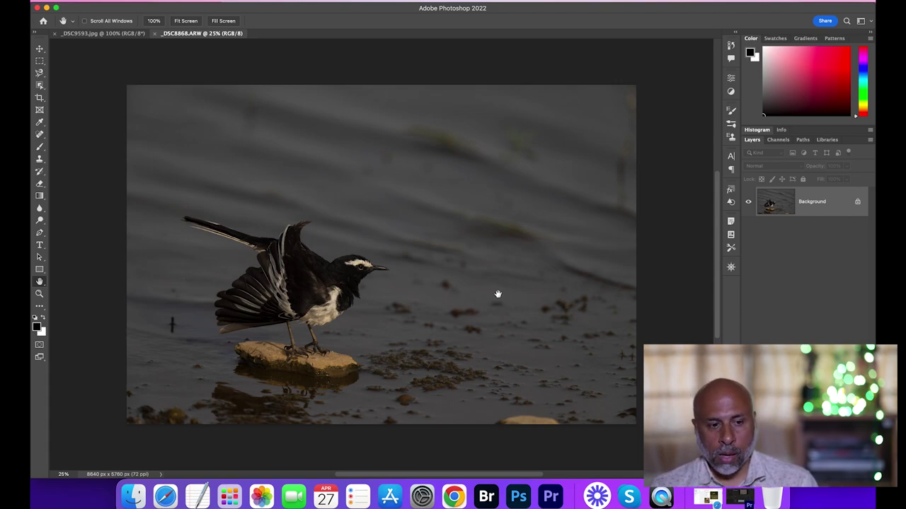
click(40, 98)
click(100, 21)
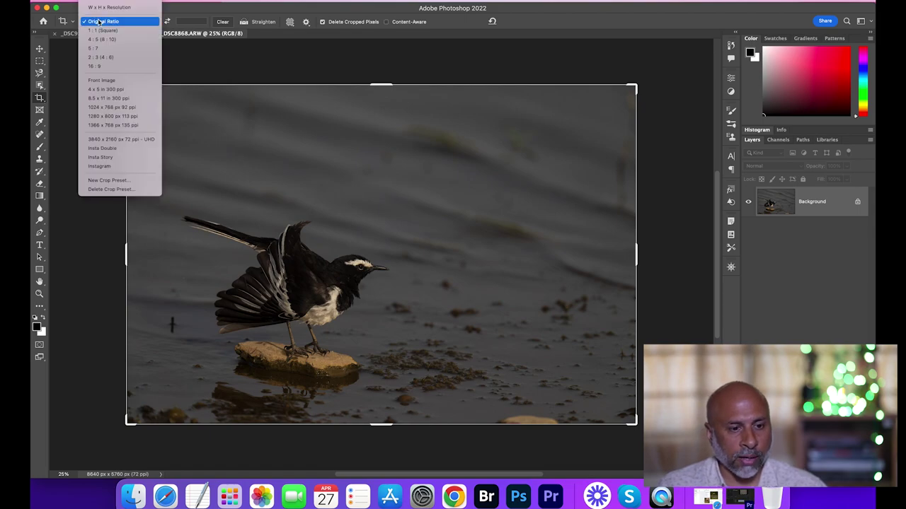
click(114, 167)
drag(312, 256, 396, 259)
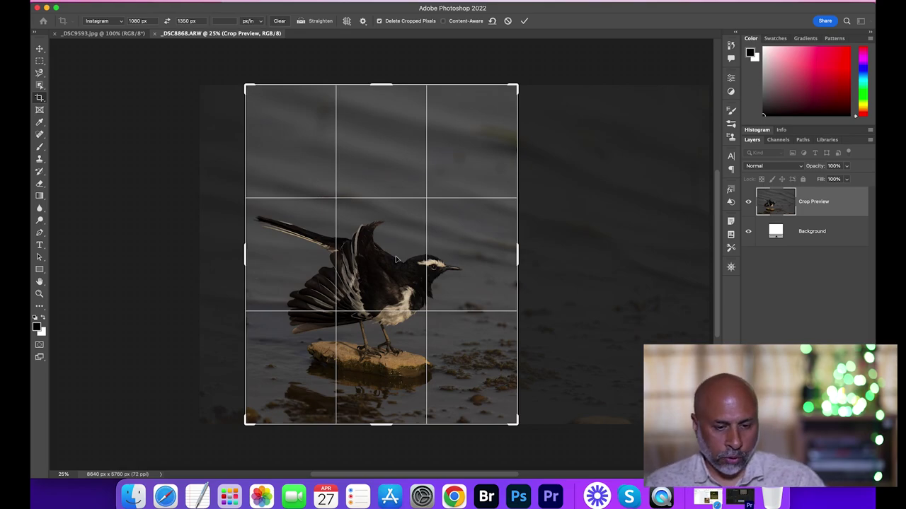
key(Escape)
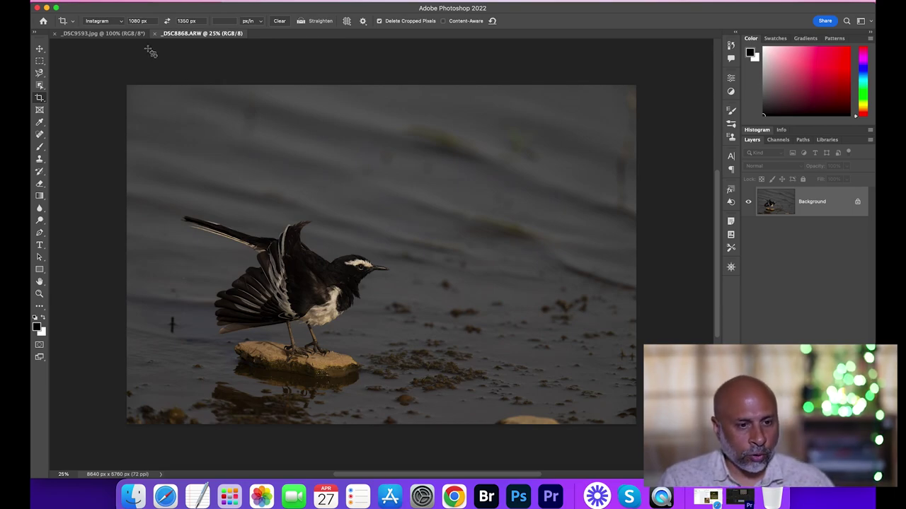
Apply the 3840 × 2160 crop preset, tighten the frame around the bird, and commit the crop.
click(99, 22)
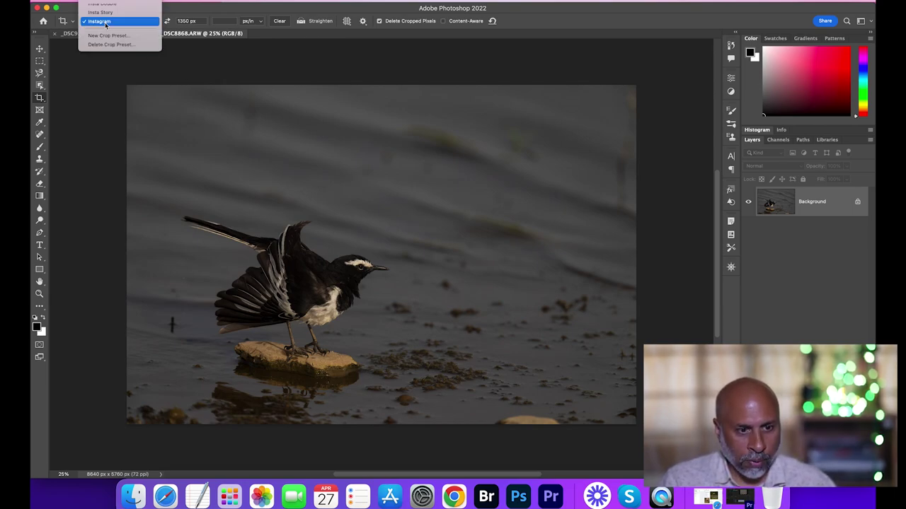
scroll(105, 25, up, 3)
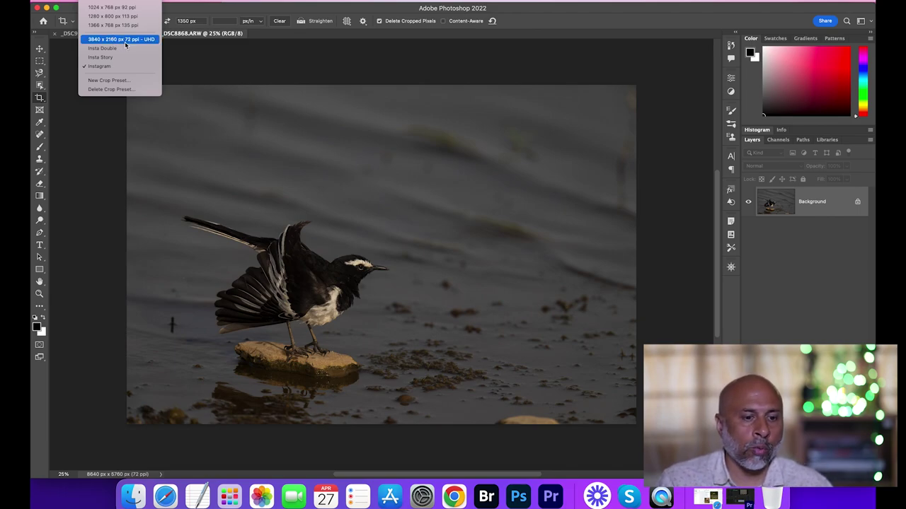
click(125, 40)
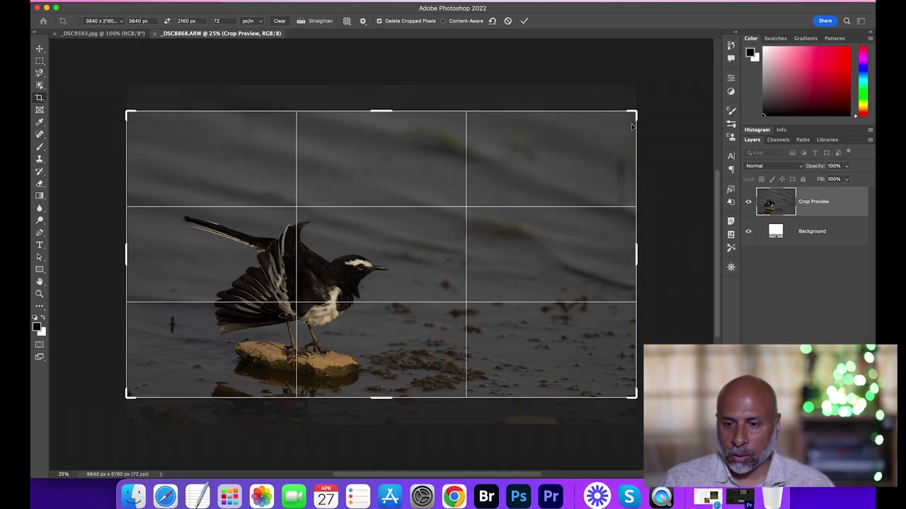
drag(633, 113, 590, 149)
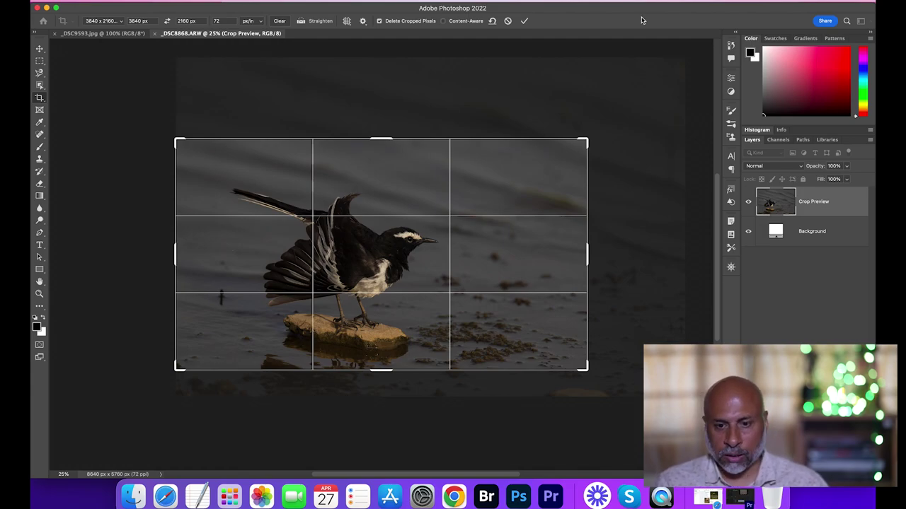
click(523, 21)
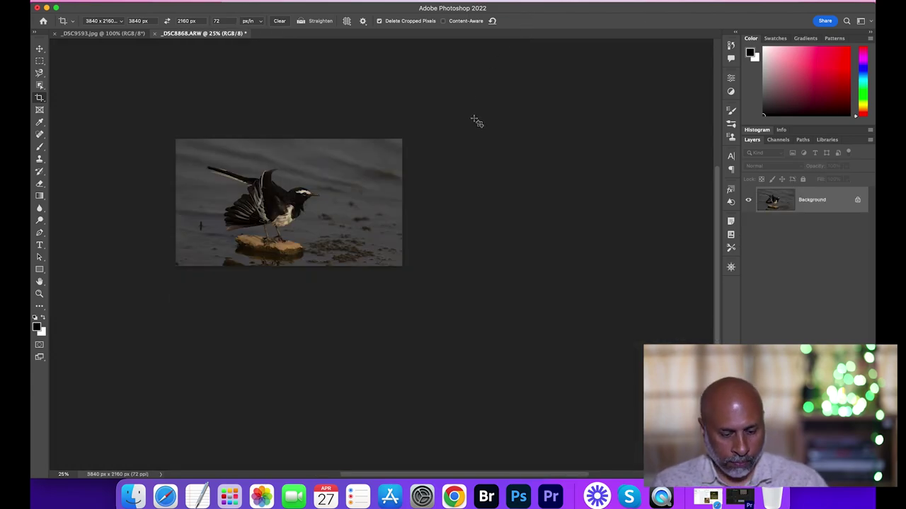
scroll(479, 122, up, 5)
scroll(467, 155, up, 5)
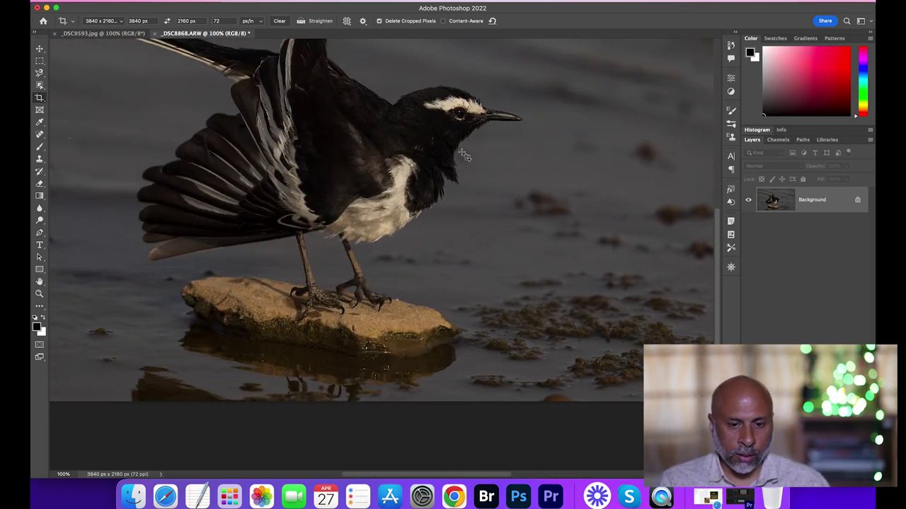
scroll(467, 157, left, 2)
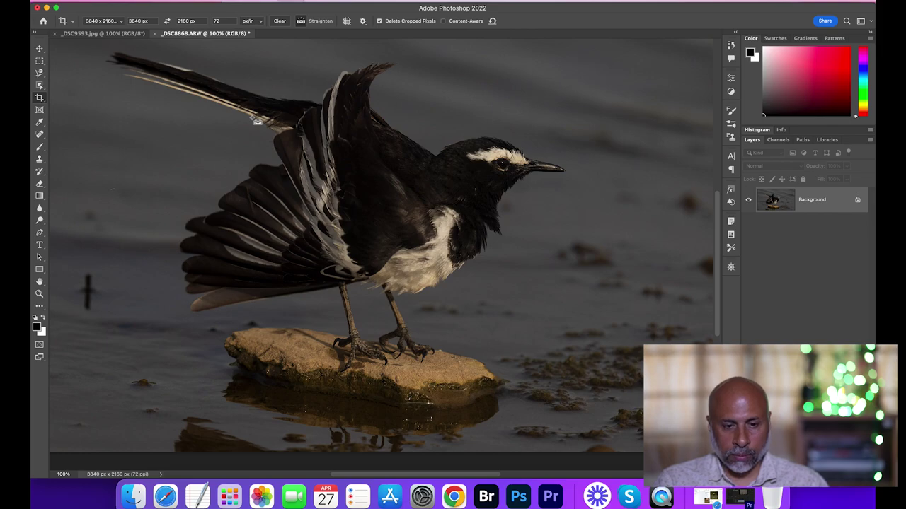
key(super+minus)
scroll(254, 122, up, 3)
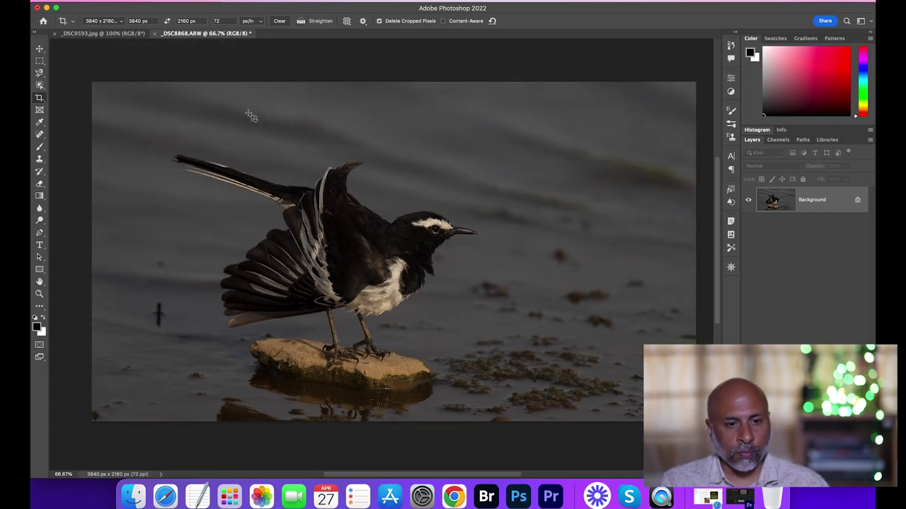
Apply Levels with the input white point moved from 255 to 217, checking clipping previews.
click(149, 6)
mouse_move(159, 22)
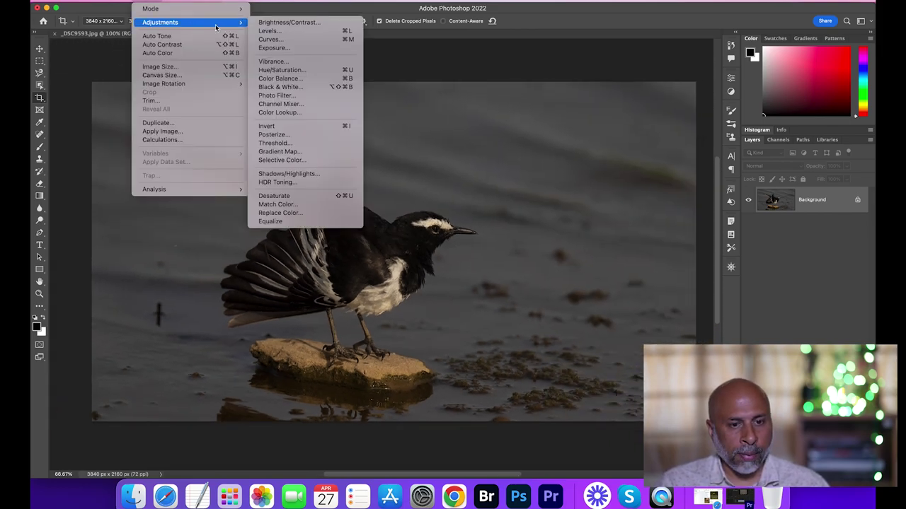
click(265, 31)
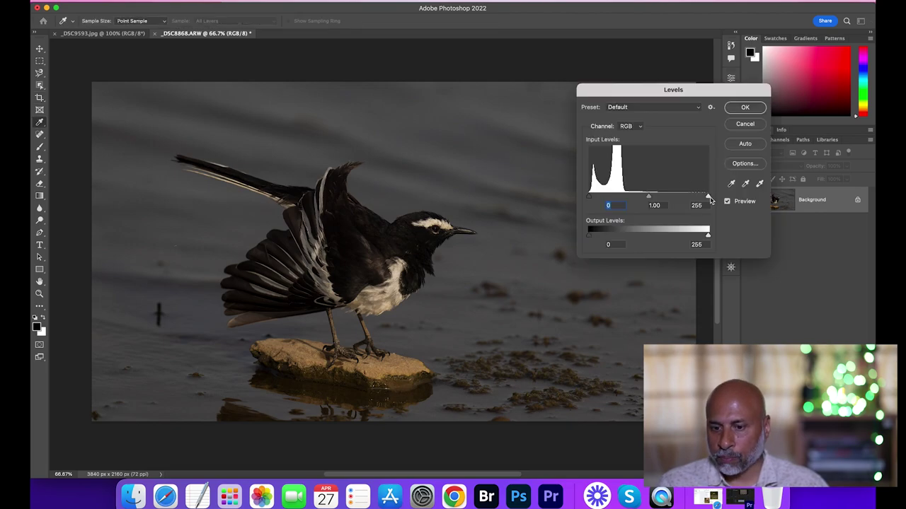
alt+click(708, 197)
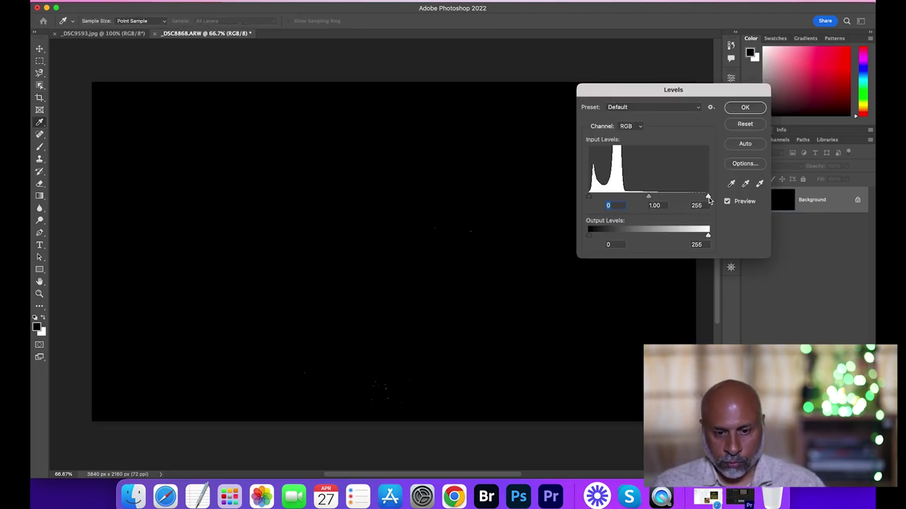
drag(708, 200, 687, 200)
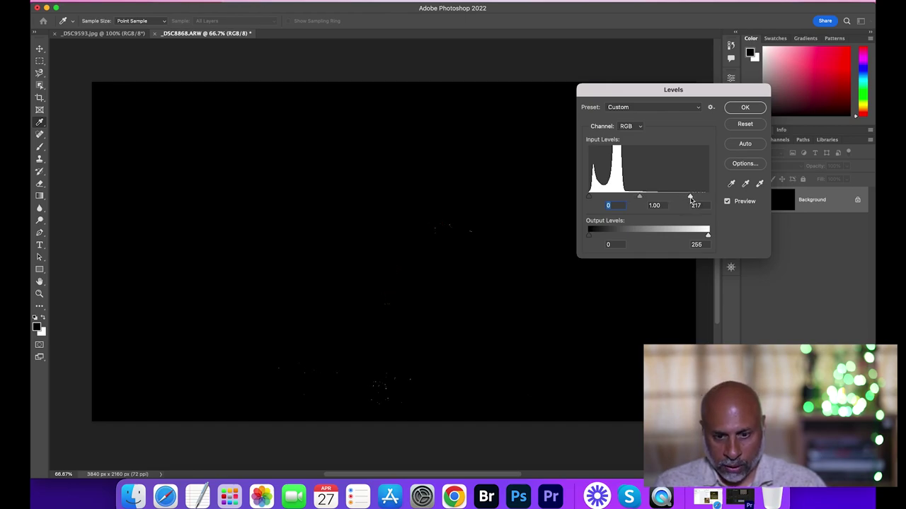
drag(690, 200, 692, 202)
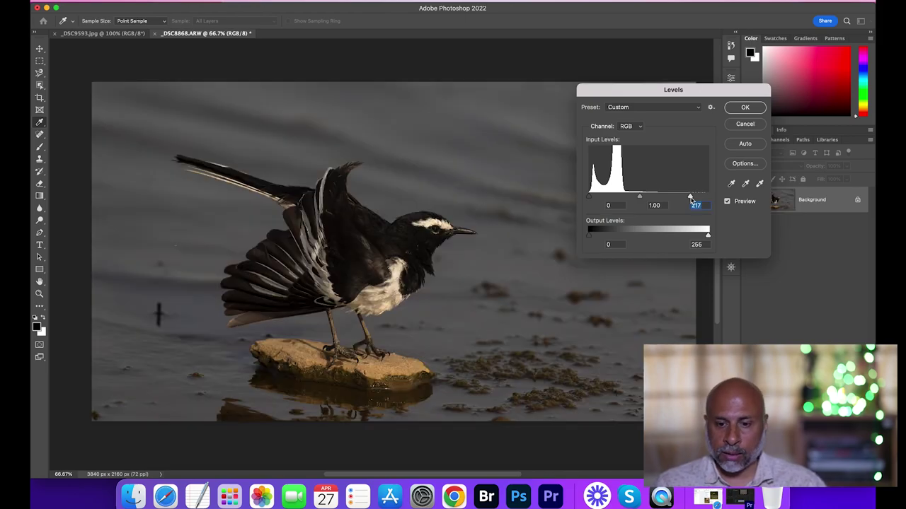
key(alt)
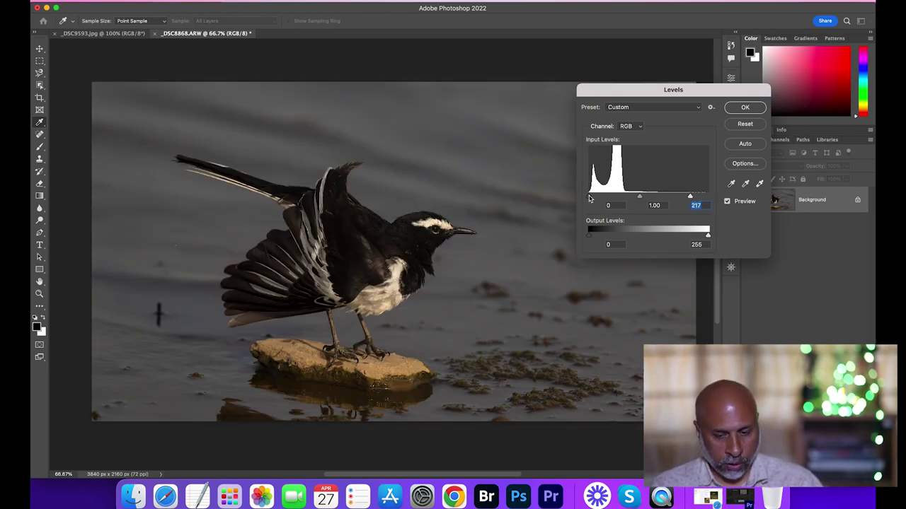
drag(589, 198, 588, 198)
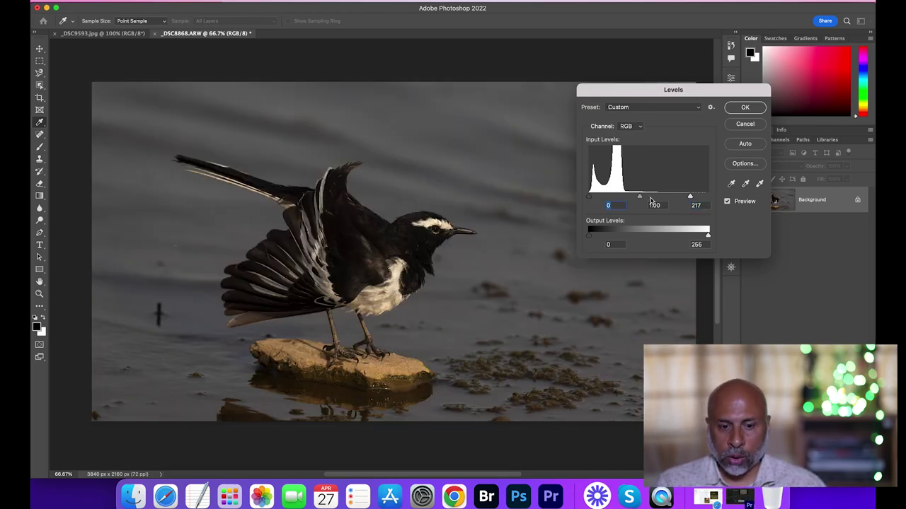
click(743, 108)
key(c)
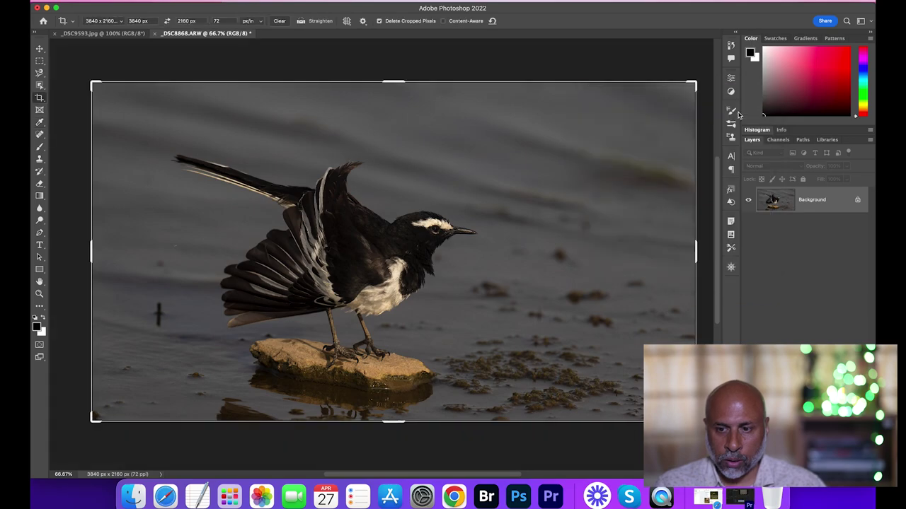
Apply Smart Sharpen to the photo at 120% amount with a 0.3 px radius.
click(247, 1)
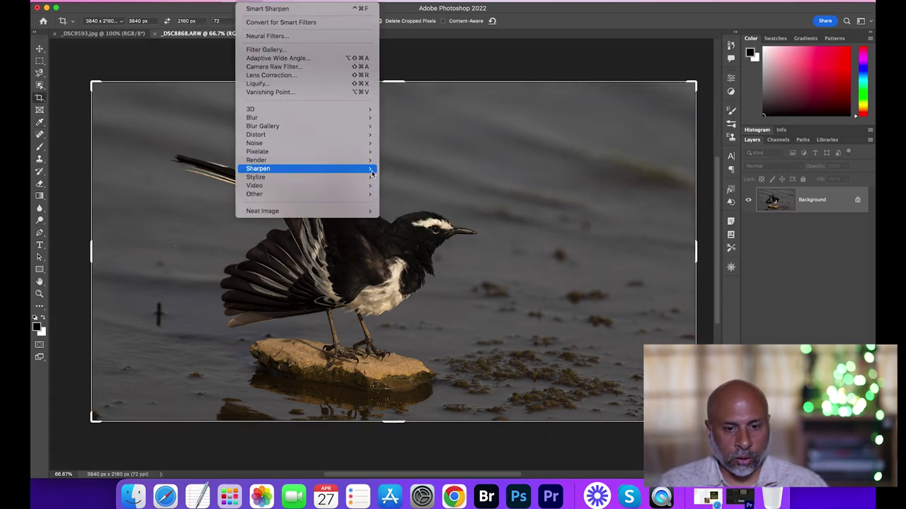
mouse_move(311, 169)
click(411, 193)
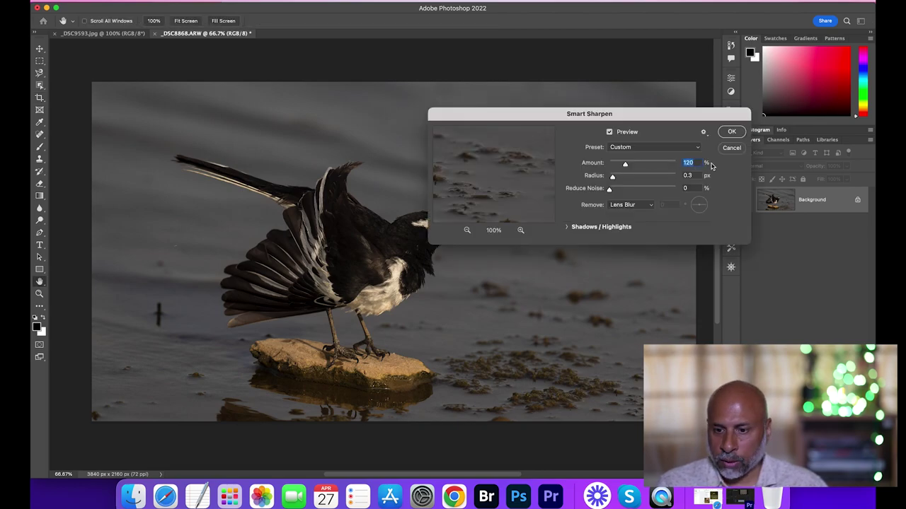
click(729, 132)
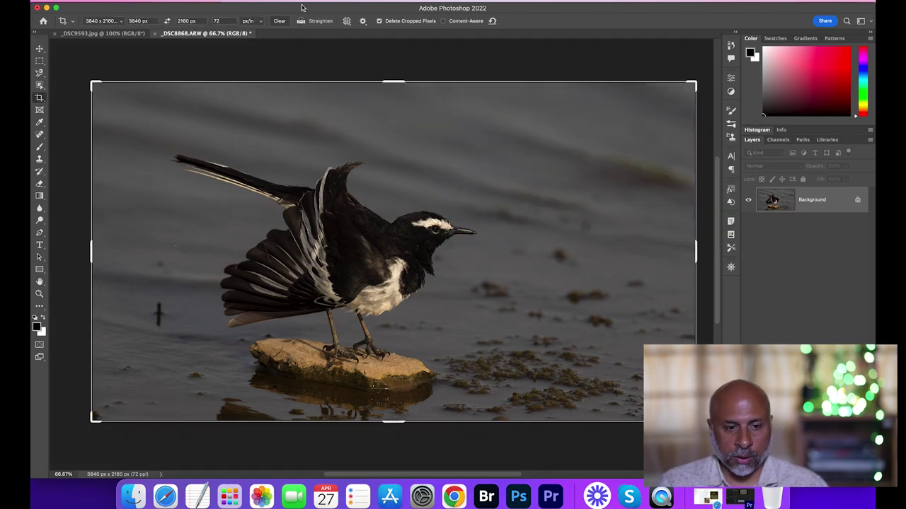
Reduce noise with Neat Image Reduce Noise v9 using an auto-built noise profile.
click(248, 1)
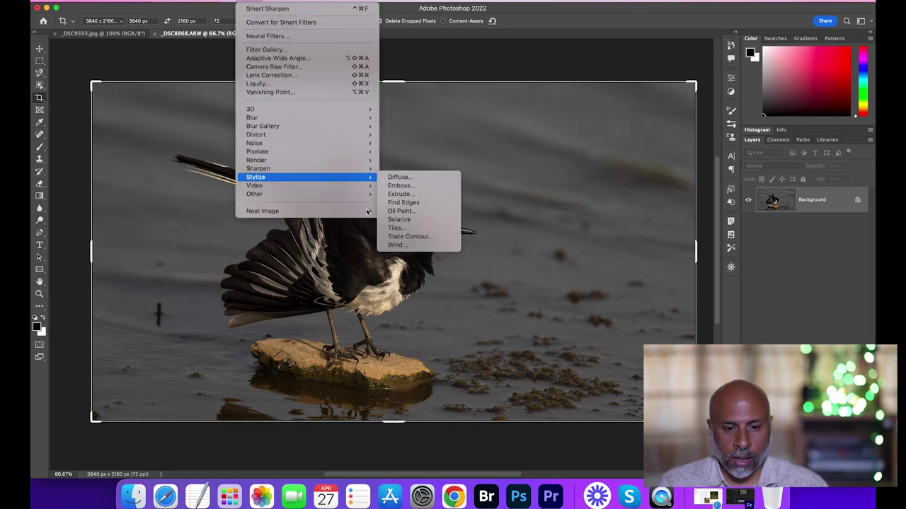
mouse_move(354, 211)
click(408, 222)
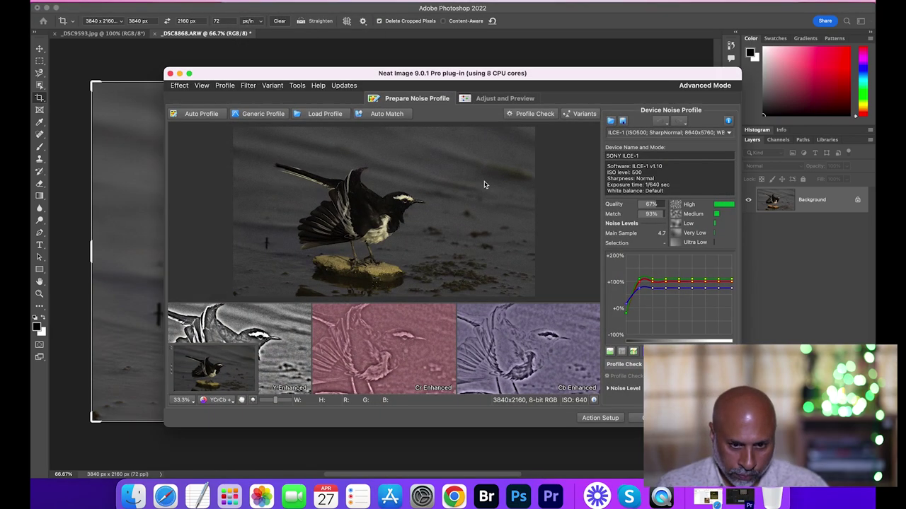
click(204, 116)
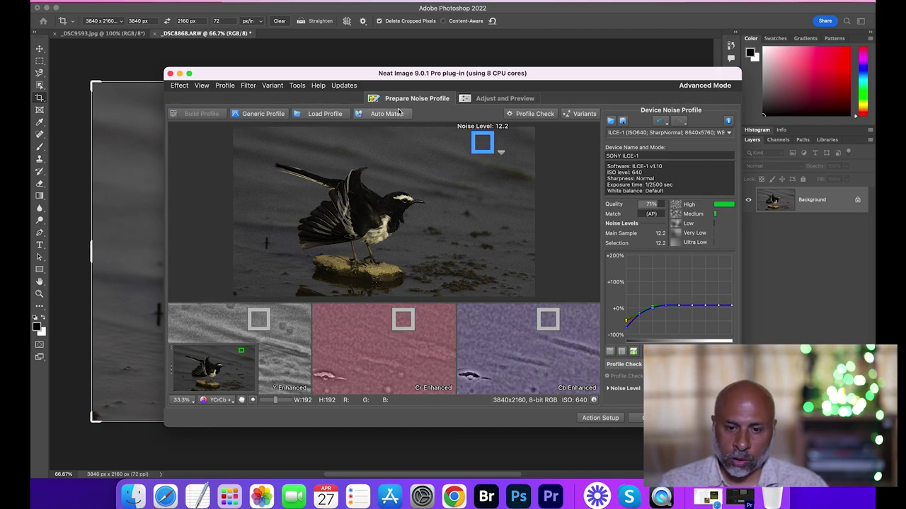
click(489, 99)
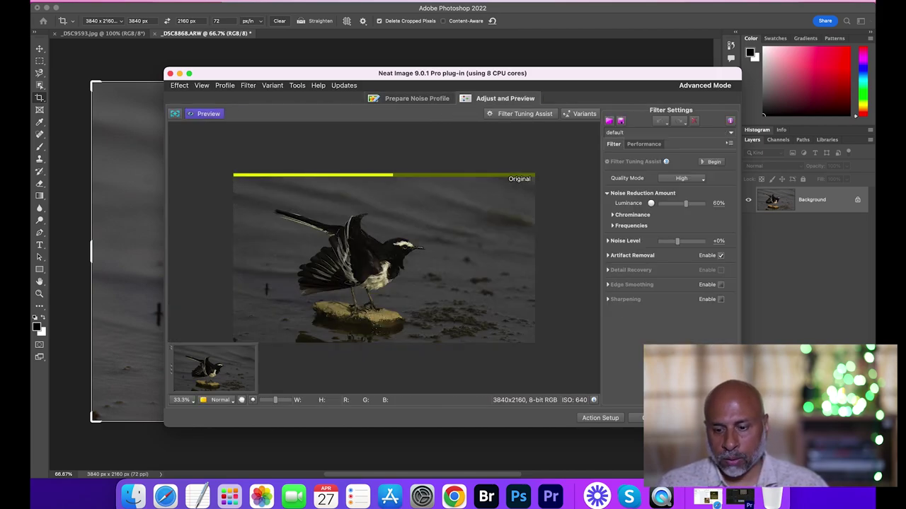
key(Return)
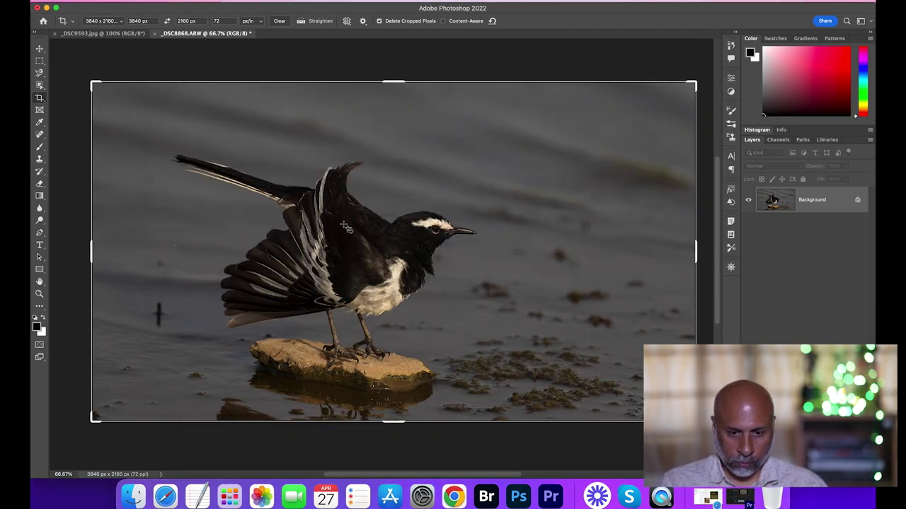
Commit the 3840×2160 crop and spot-heal two dark specks in the water left of the wagtail.
click(40, 282)
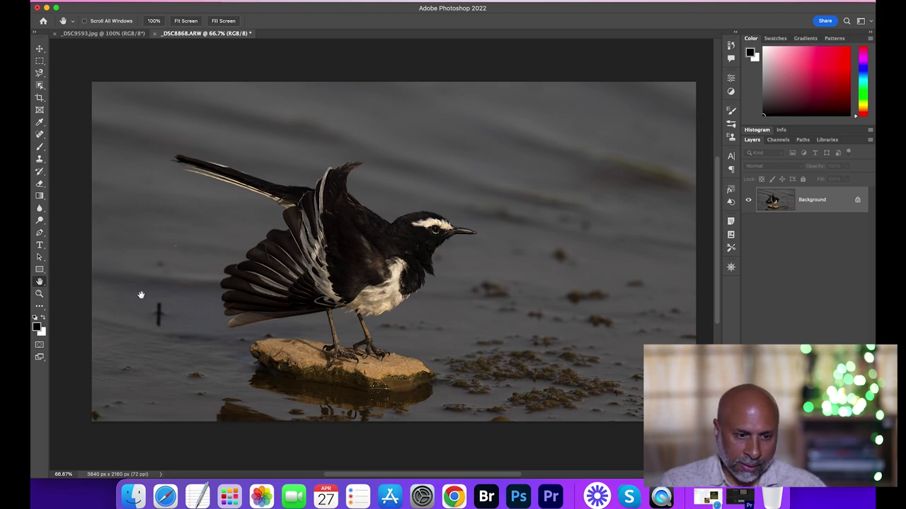
click(39, 133)
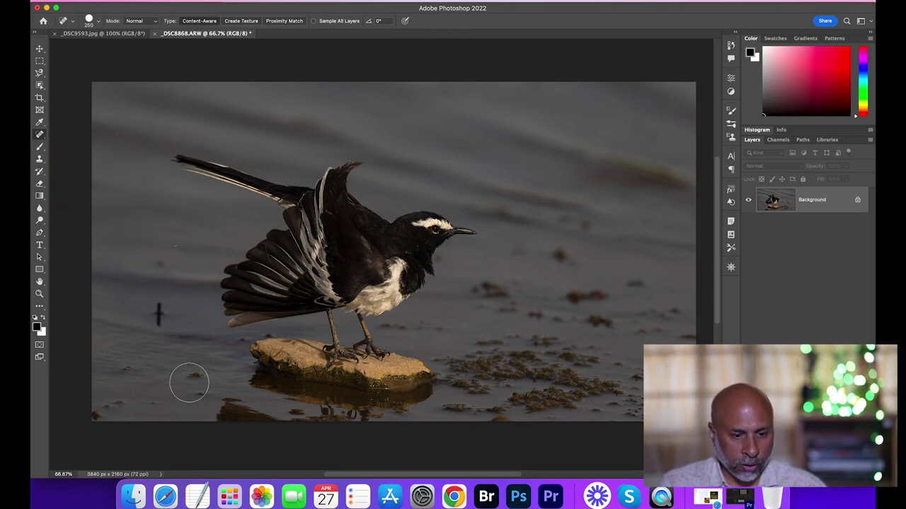
click(159, 316)
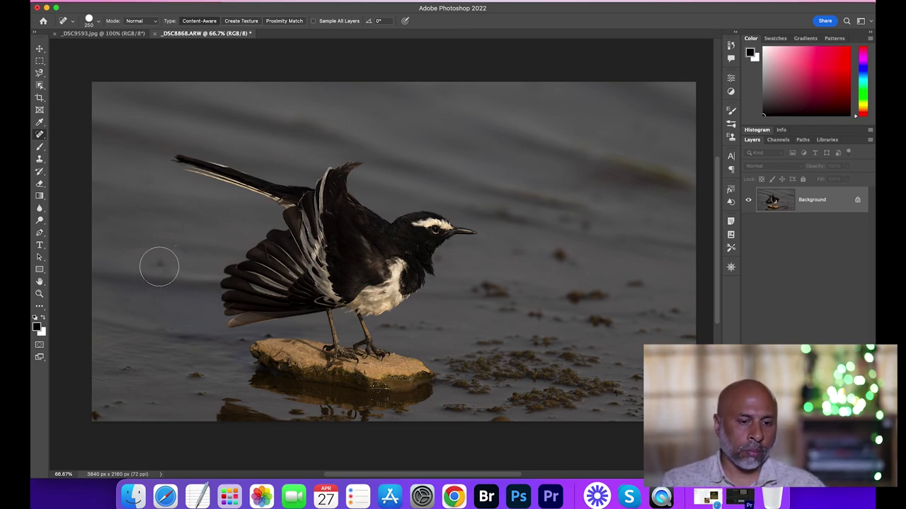
key(bracketleft)
key(bracketleft)
key(bracketleft)
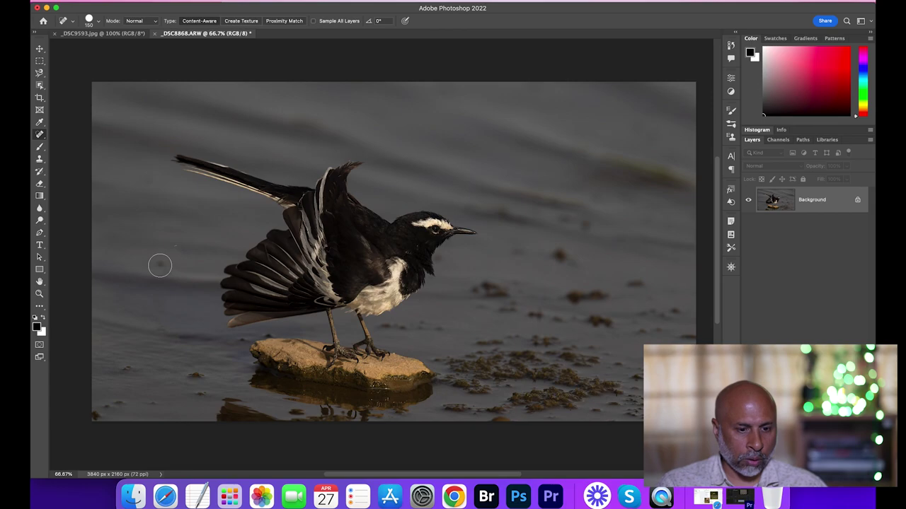
click(160, 266)
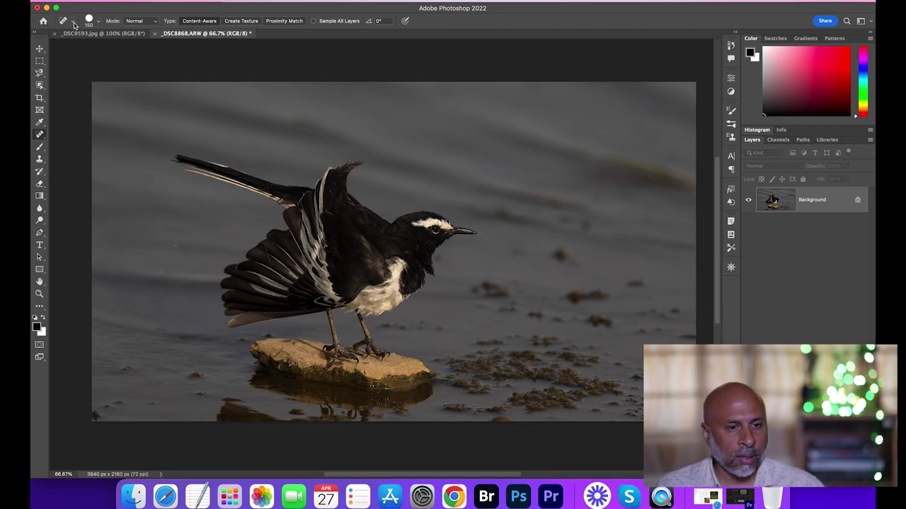
Convert the image's colour profile to sRGB IEC61966-2.1.
click(122, 3)
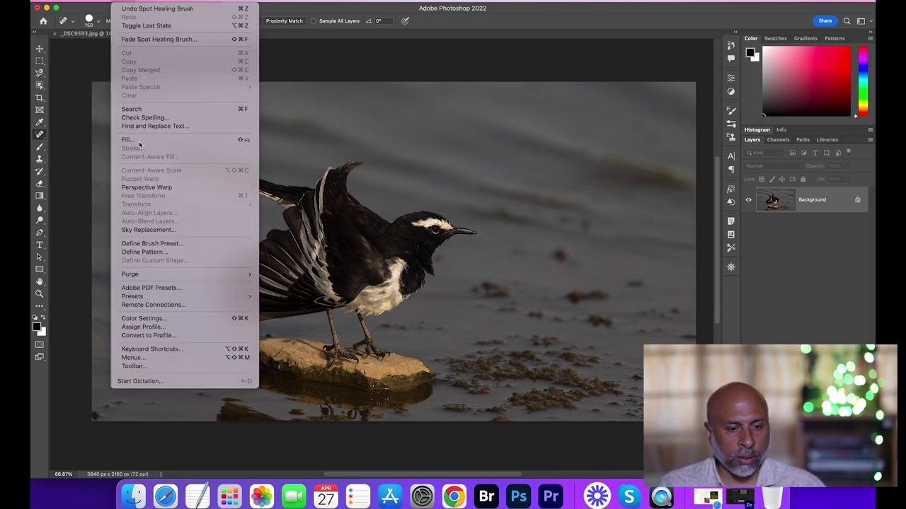
click(159, 334)
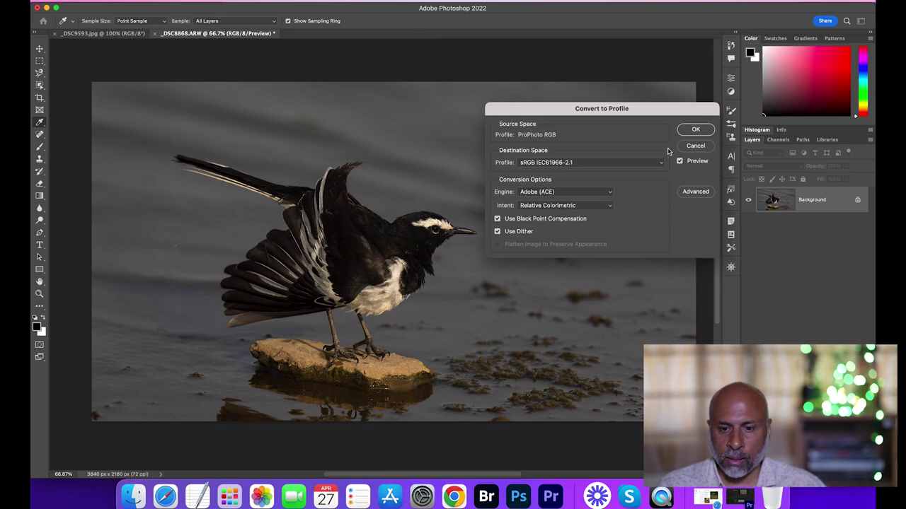
click(694, 130)
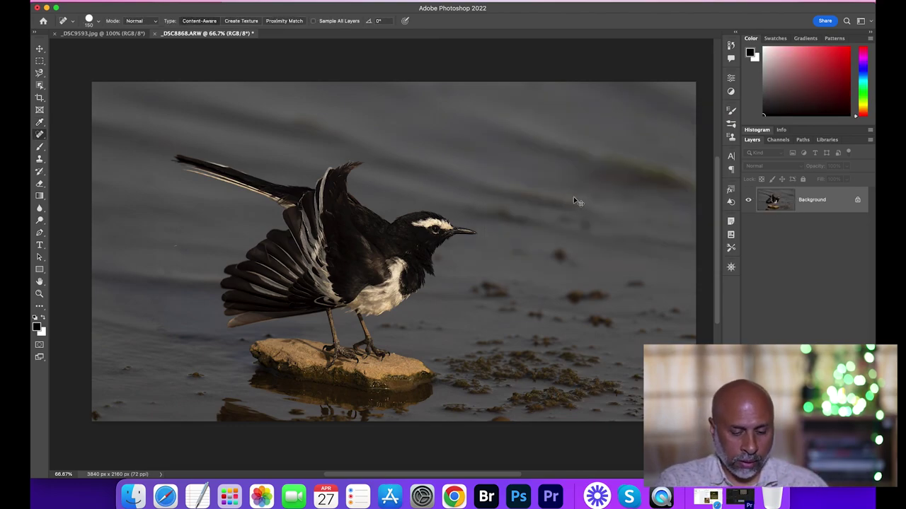
Save the photo as _DSC8868.jpg in iCloud Drive/WILDLIFE/Horizontal-all at JPEG quality 12.
key(super+shift+s)
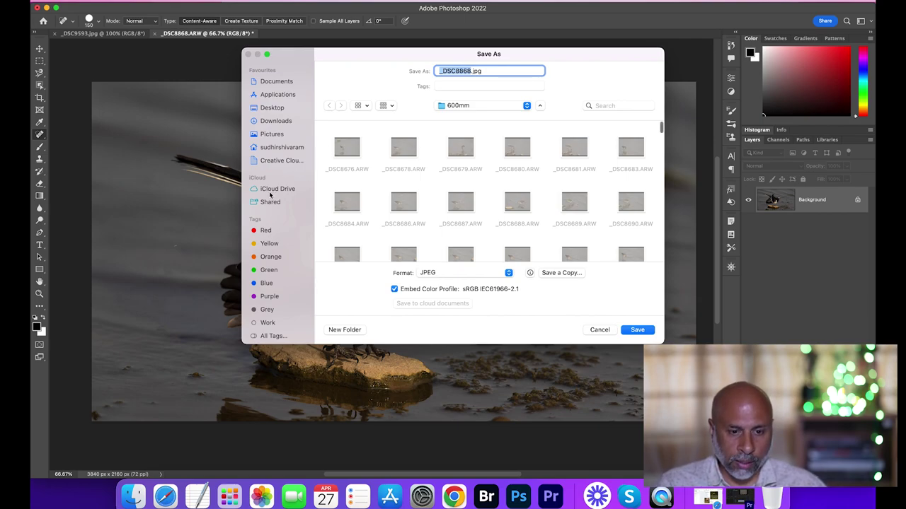
click(270, 190)
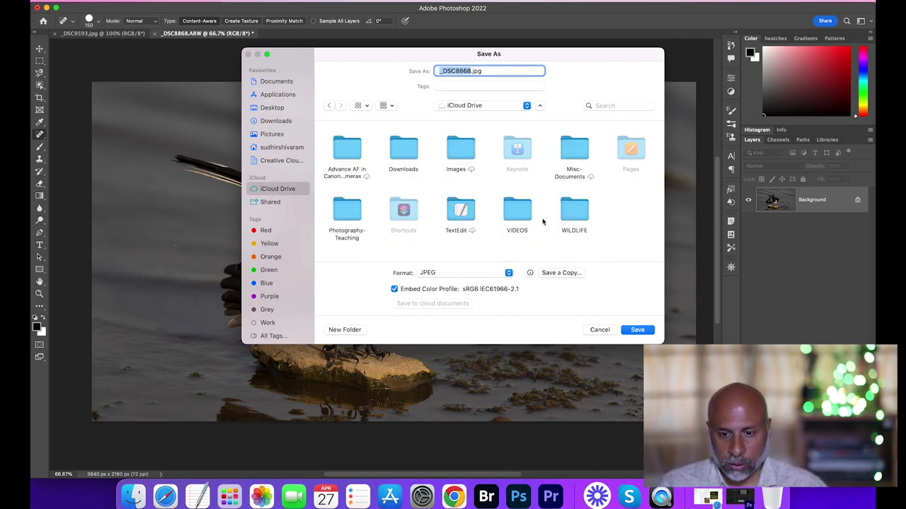
double_click(571, 210)
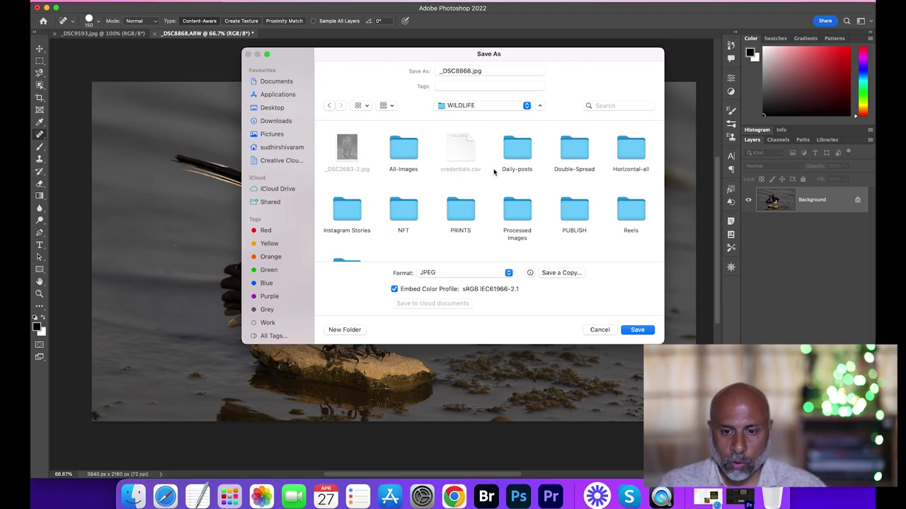
double_click(621, 153)
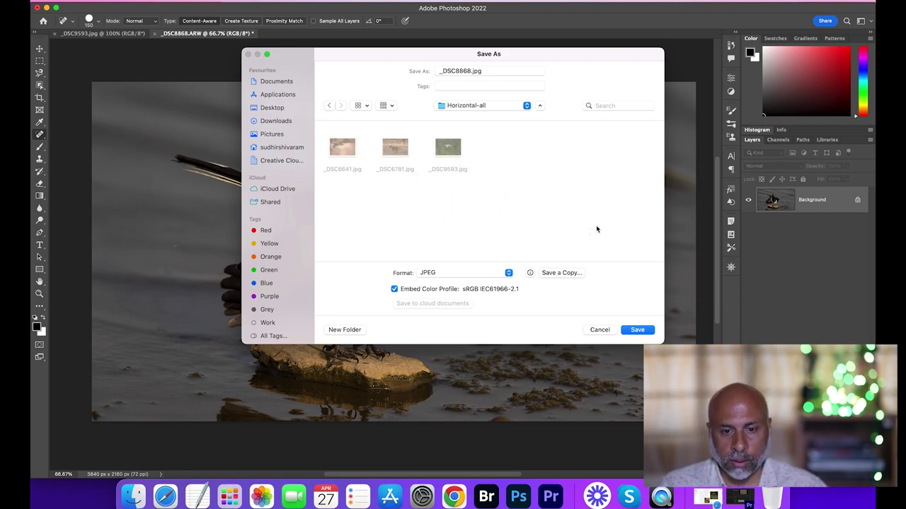
click(637, 330)
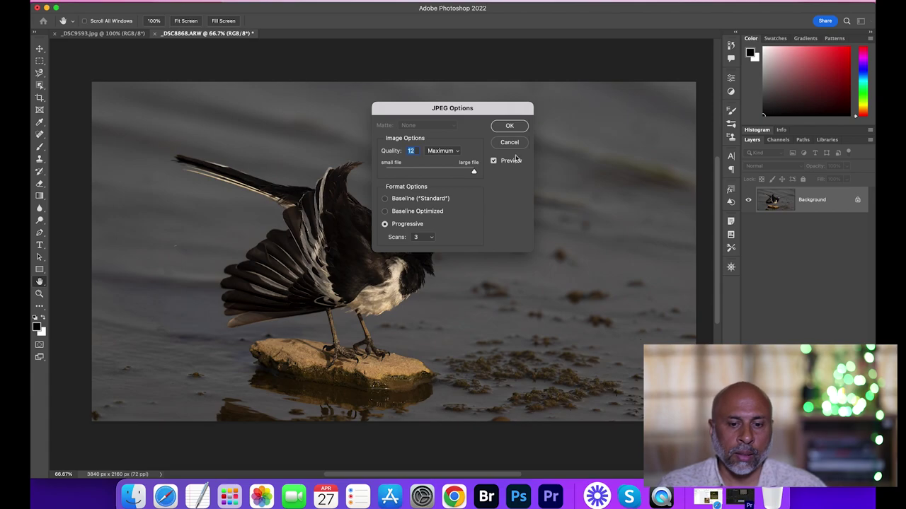
click(509, 125)
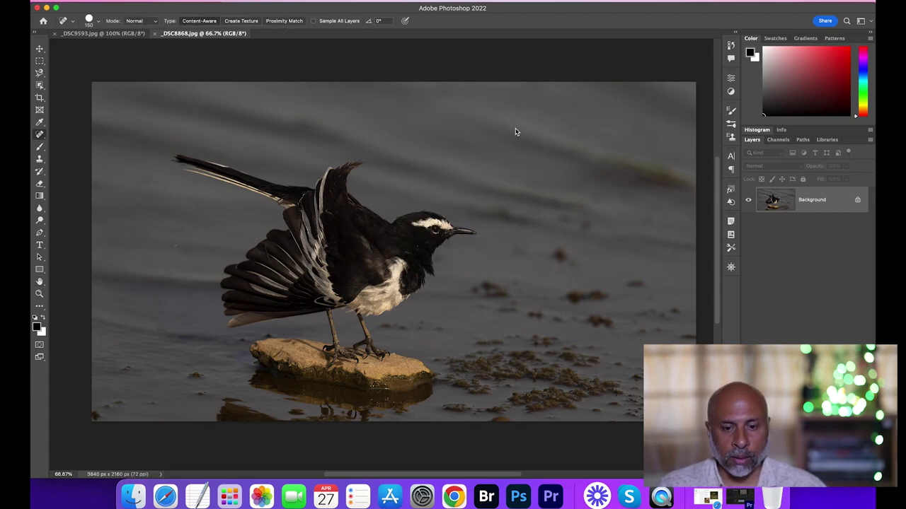